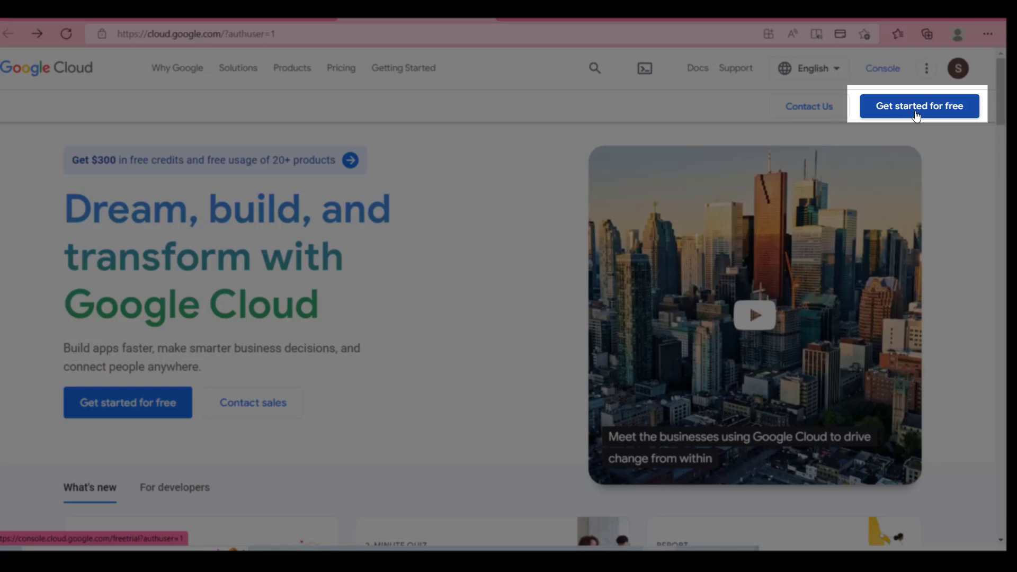
- Begin the free trial signup with organization type Other and the terms of service accepted
click(916, 106)
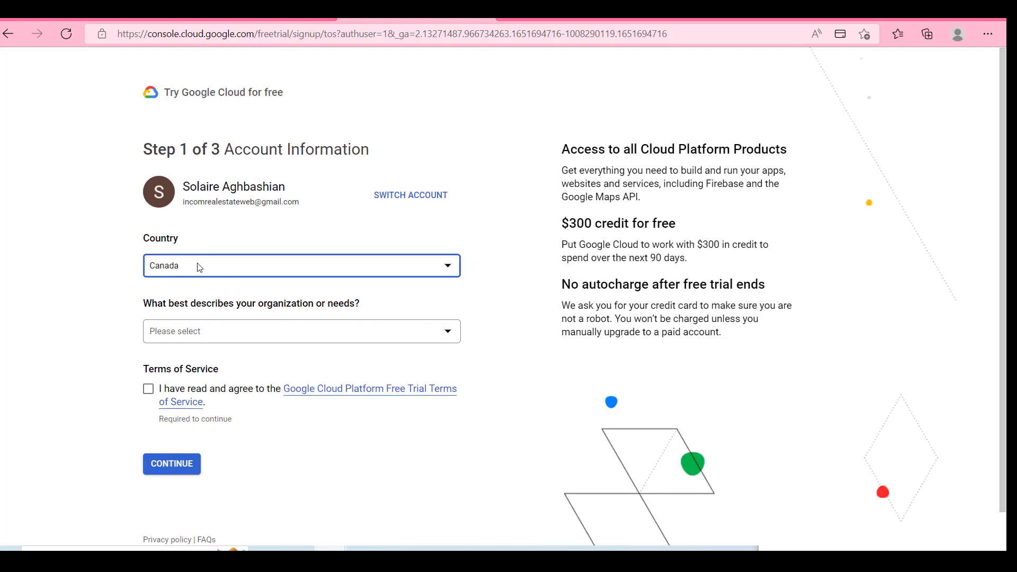
click(218, 333)
scroll(207, 450, down, 3)
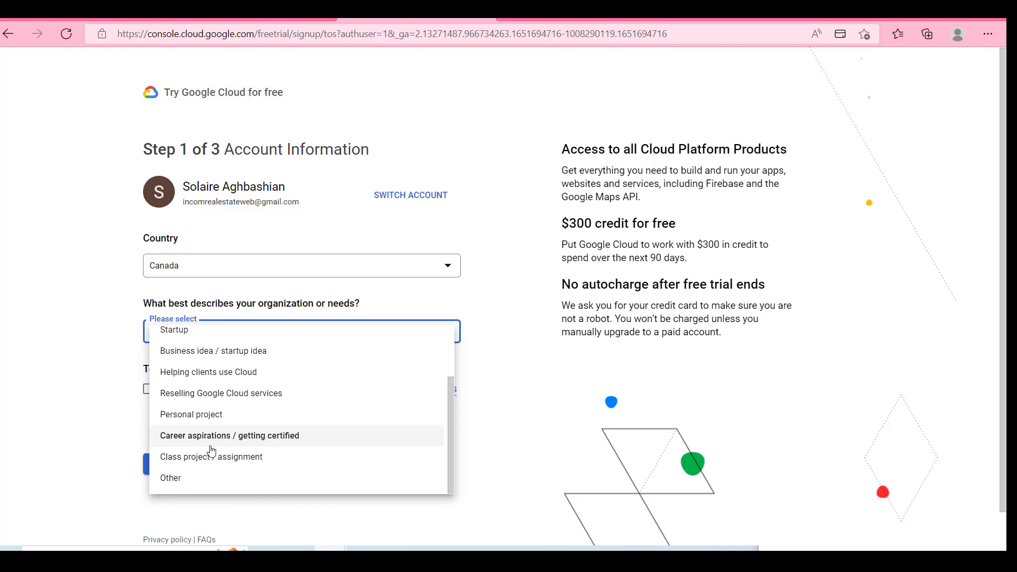
click(193, 478)
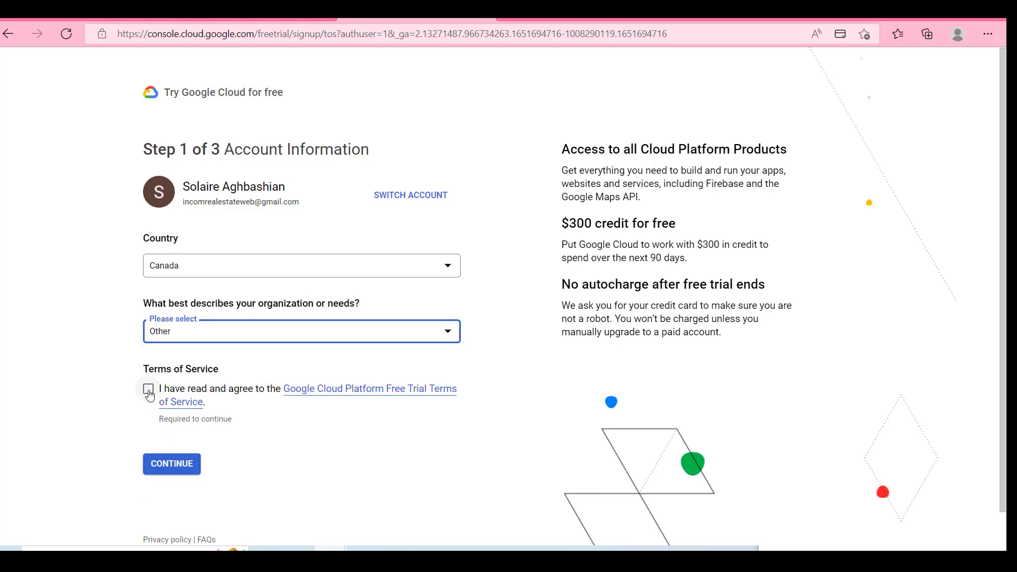
click(149, 389)
click(152, 463)
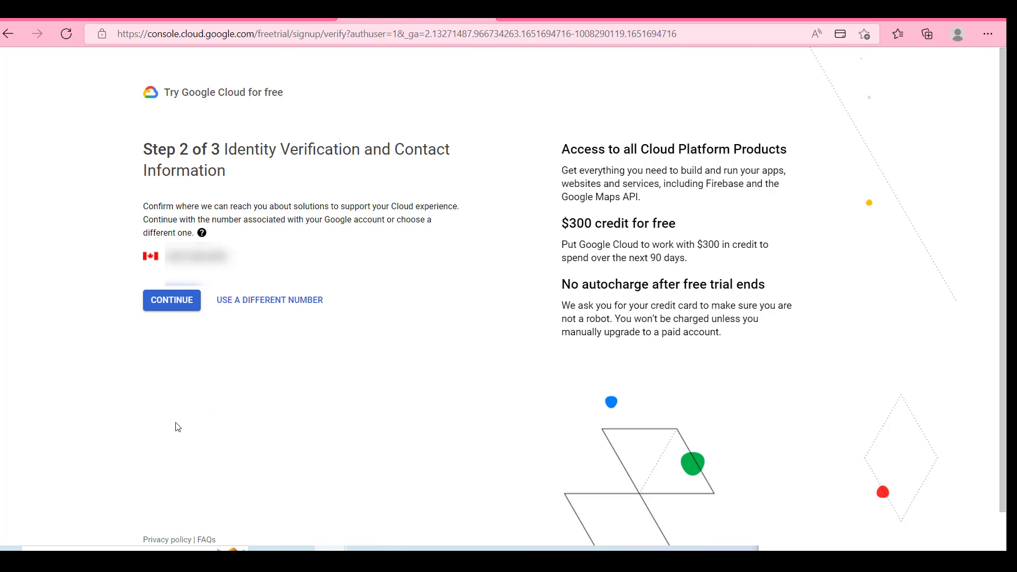
- Keep the phone number, set account type to Individual, and fill the address from a suggestion
click(160, 304)
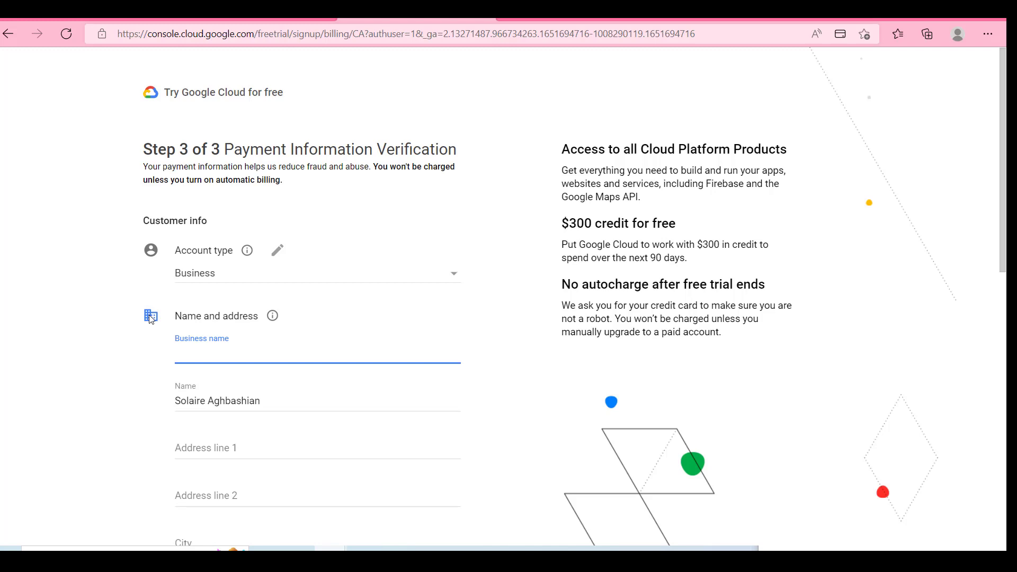
click(208, 278)
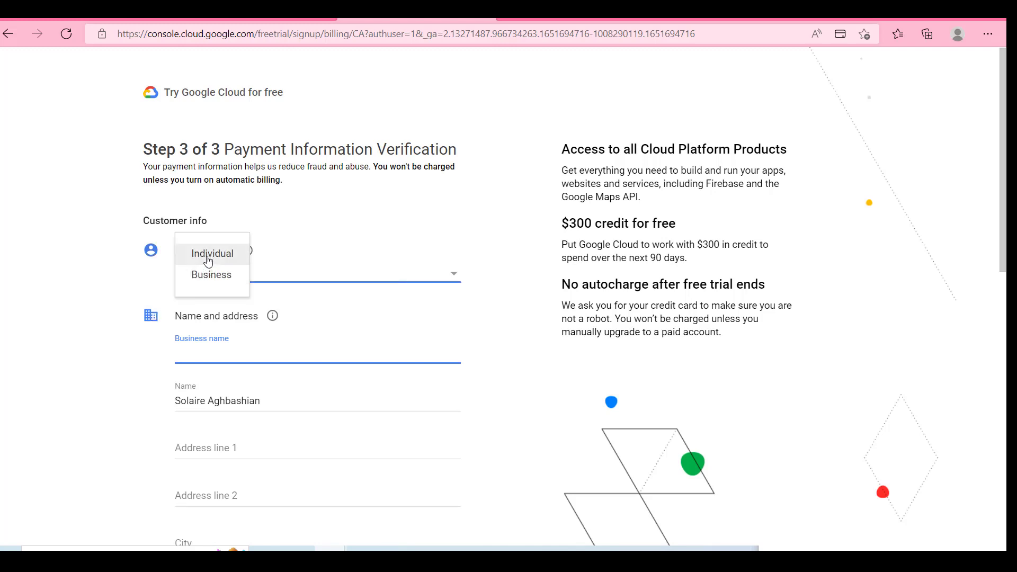
click(206, 258)
scroll(120, 354, down, 3)
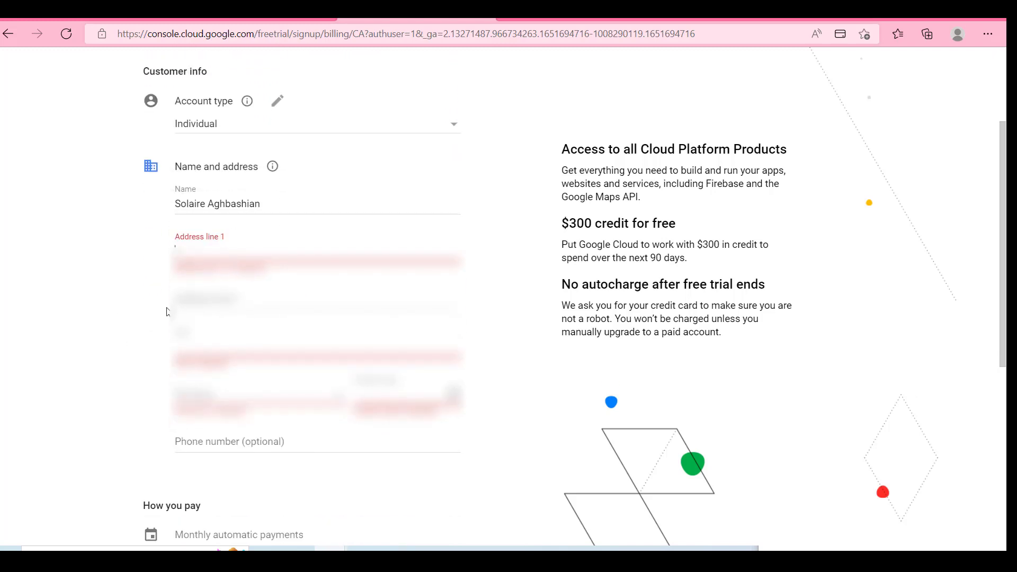
text(1234)
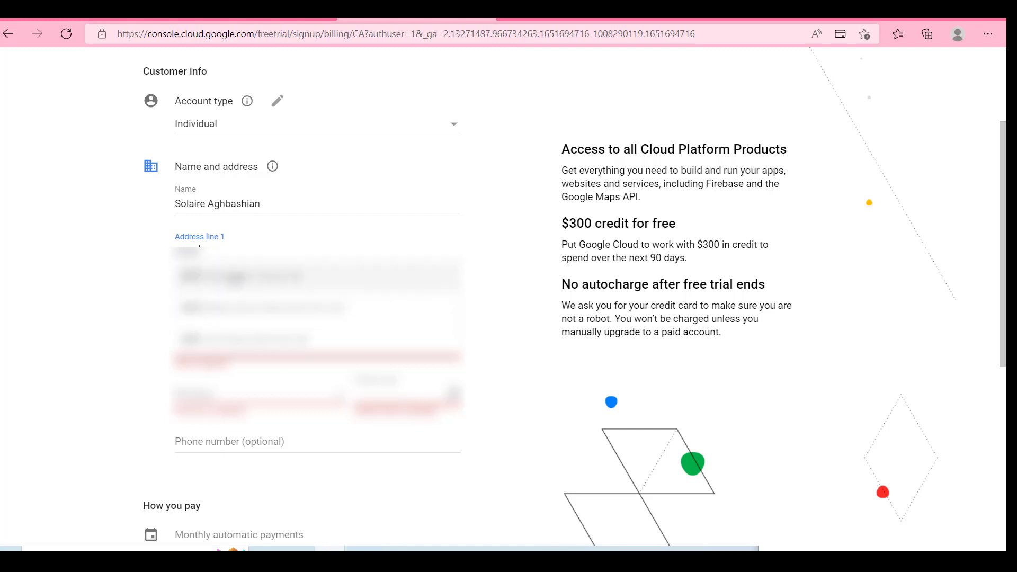
click(235, 277)
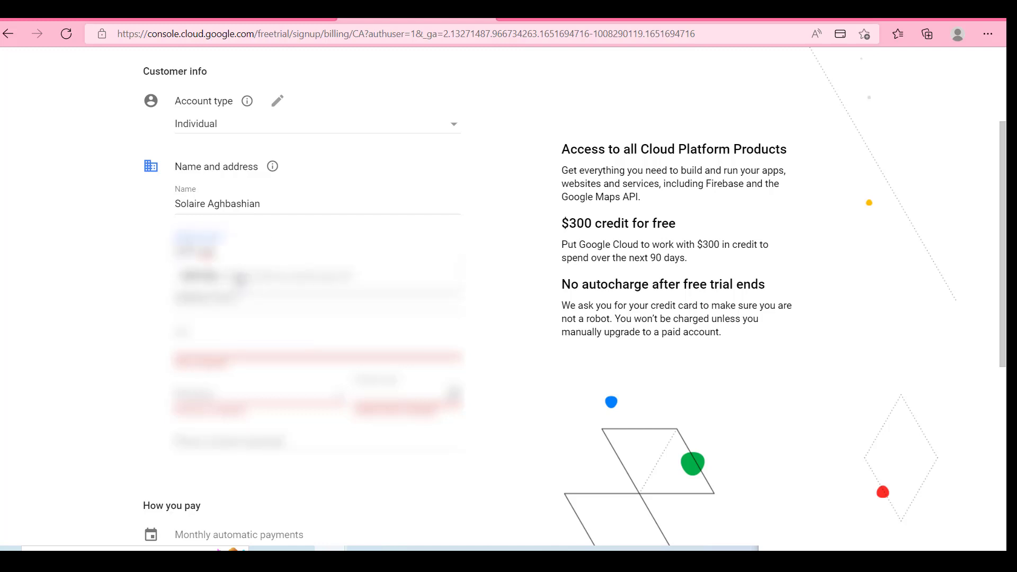
scroll(158, 310, down, 7)
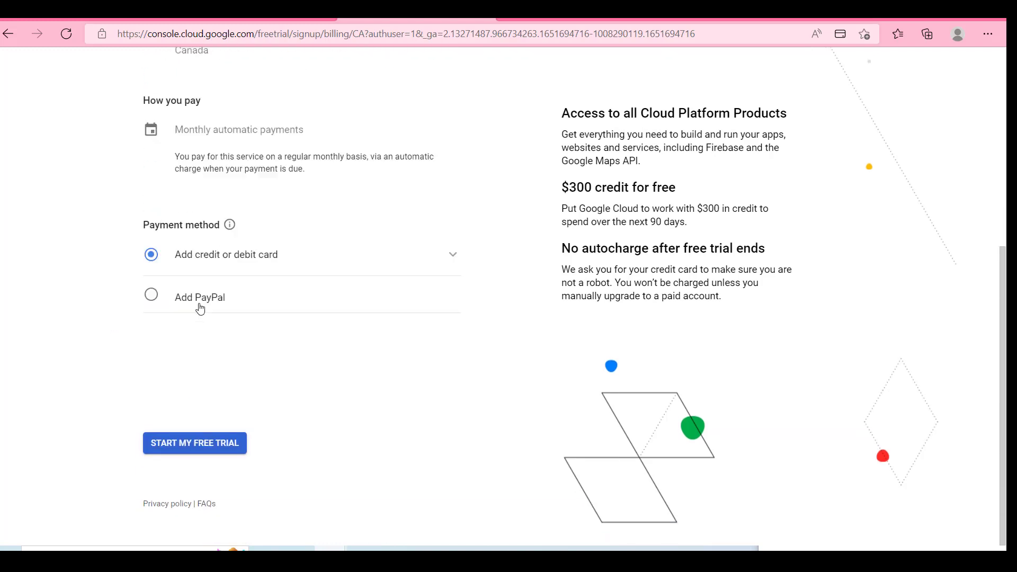
- Choose credit or debit card payment and enter the card number, MM/YY expiry and CVC
click(180, 326)
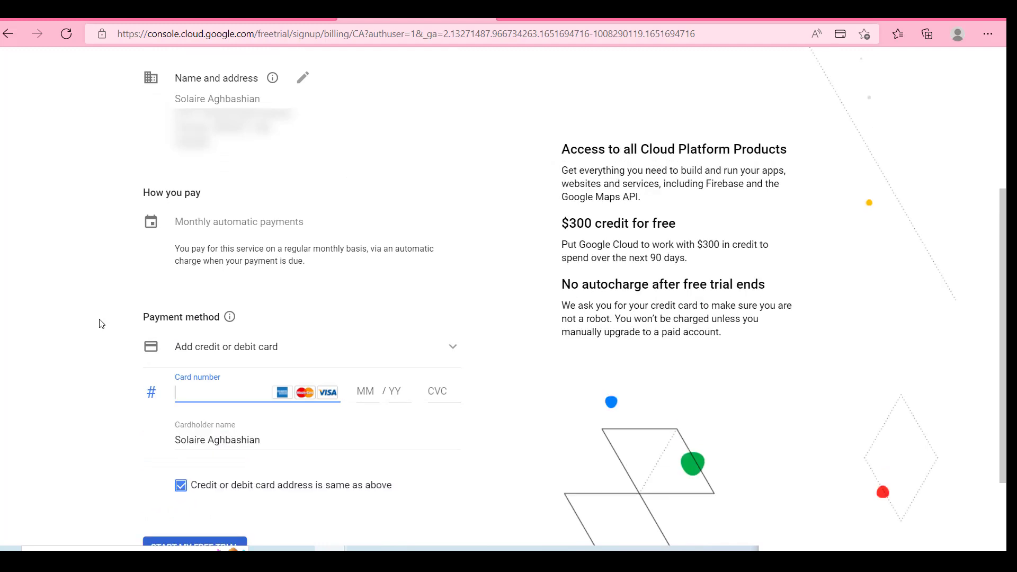
scroll(101, 324, down, 2)
text(5555)
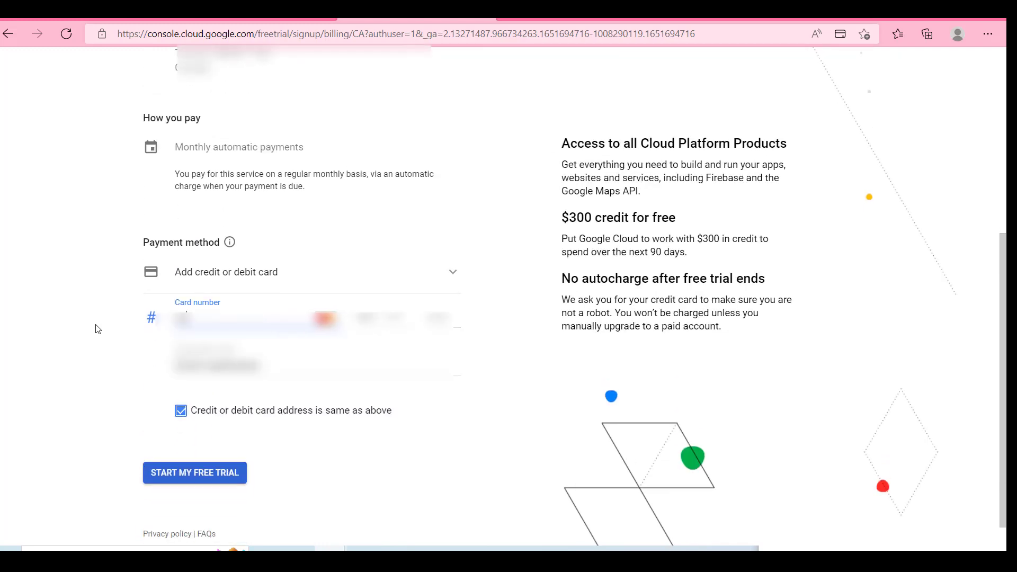
text(5555555555)
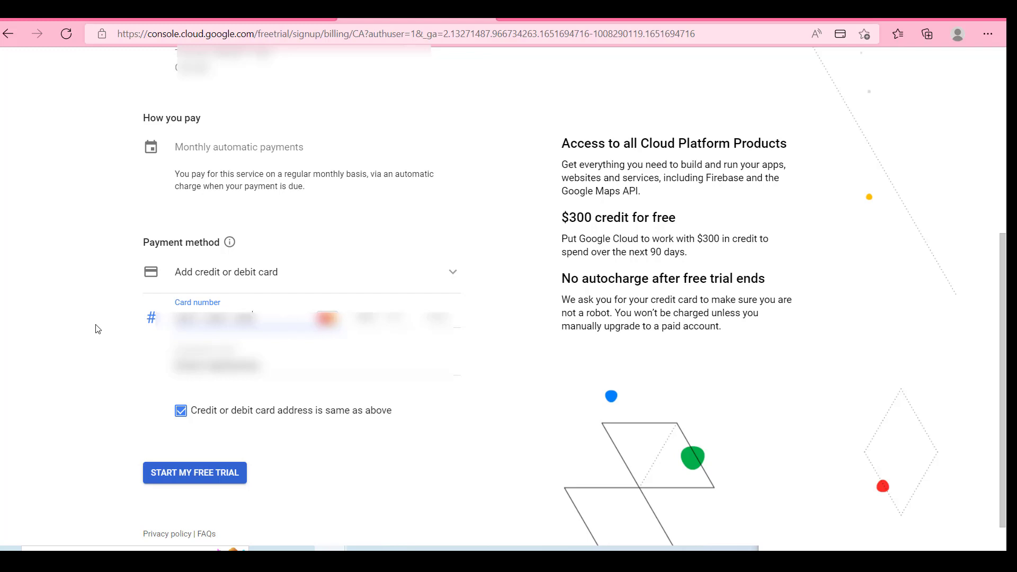
text(55)
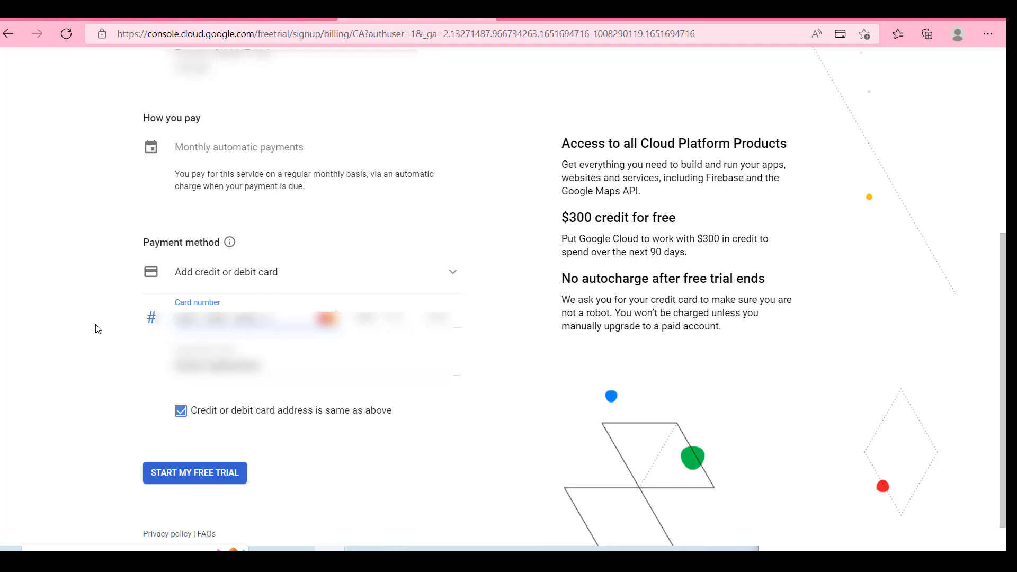
text(5555)
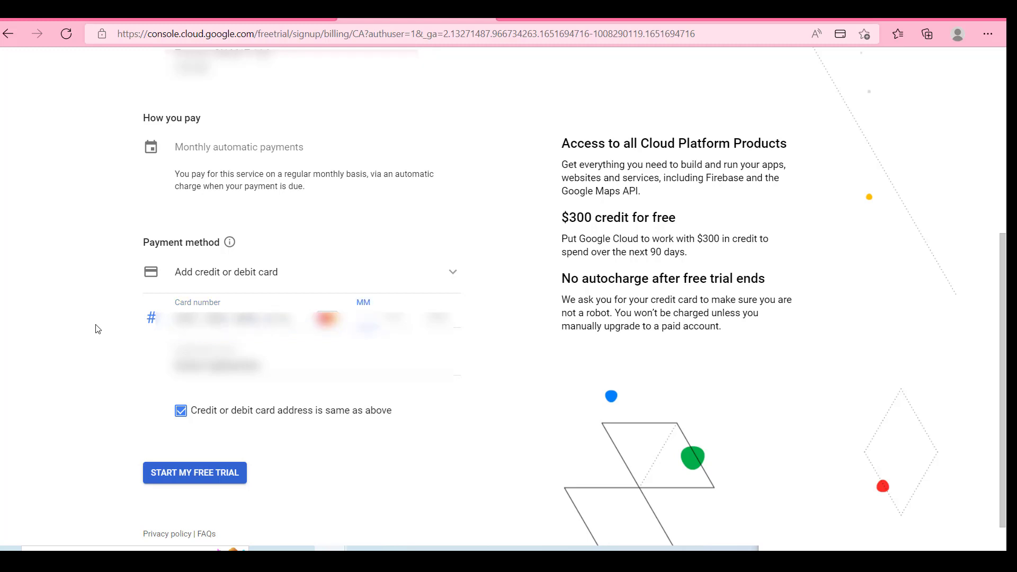
text(1225)
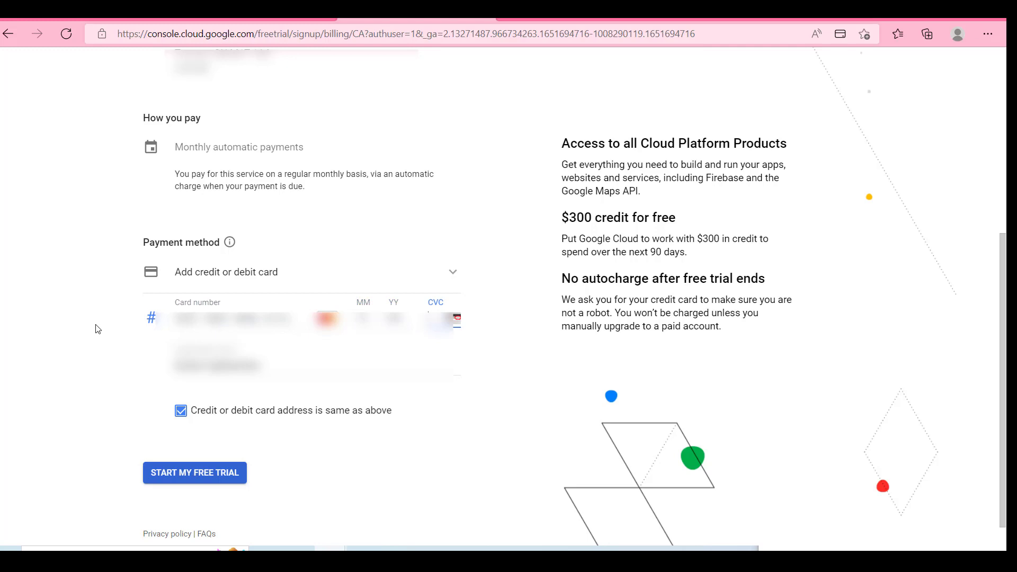
text(123)
- Start the free trial and answer Other for both the visit reason and area of interest
click(163, 482)
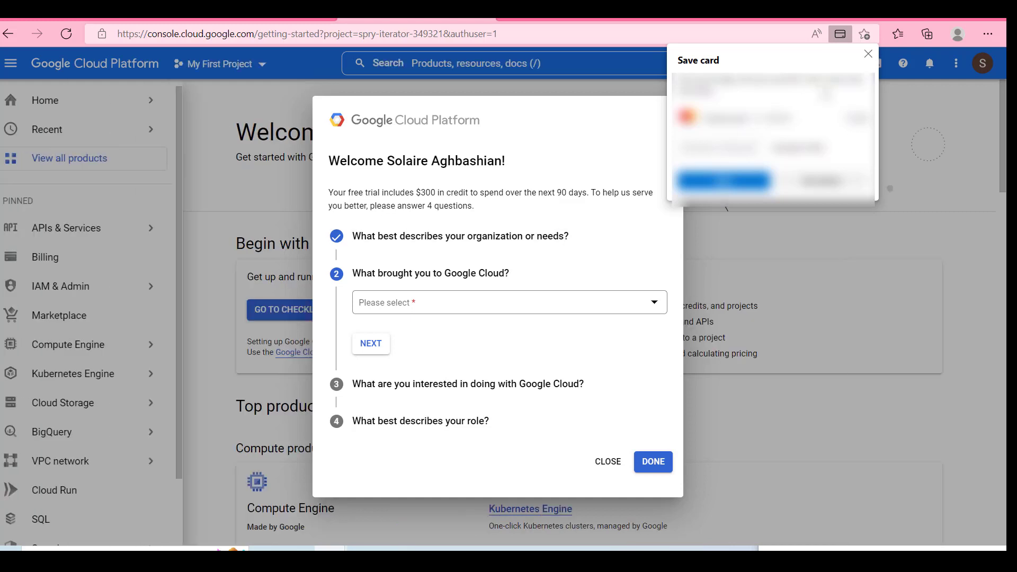
click(436, 309)
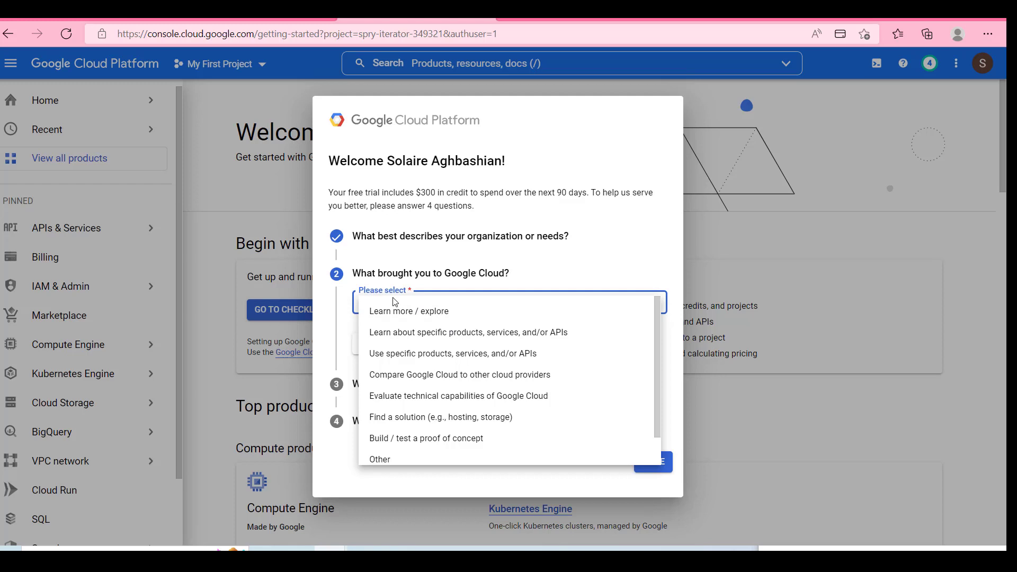
scroll(392, 410, down, 1)
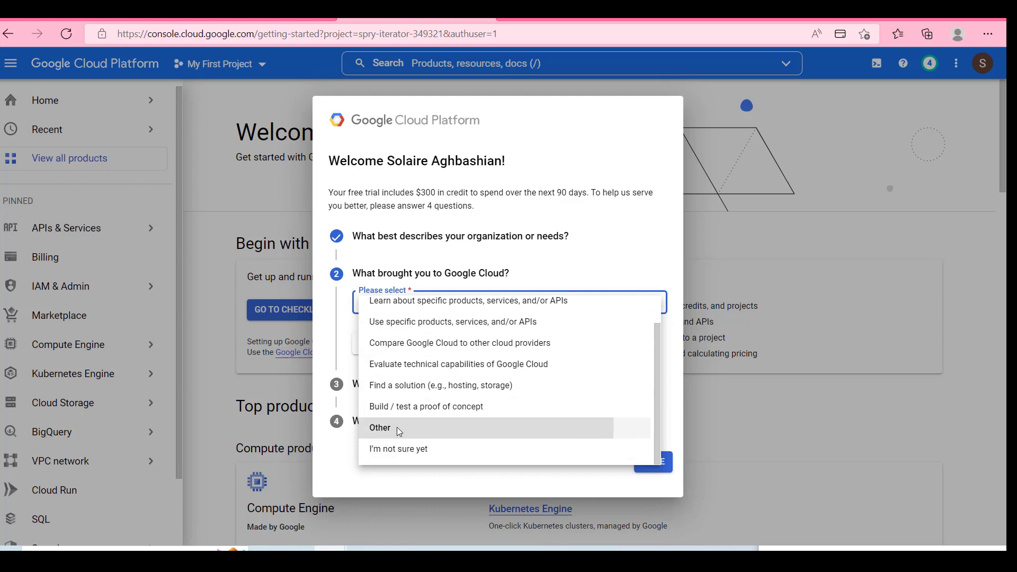
click(397, 432)
click(371, 364)
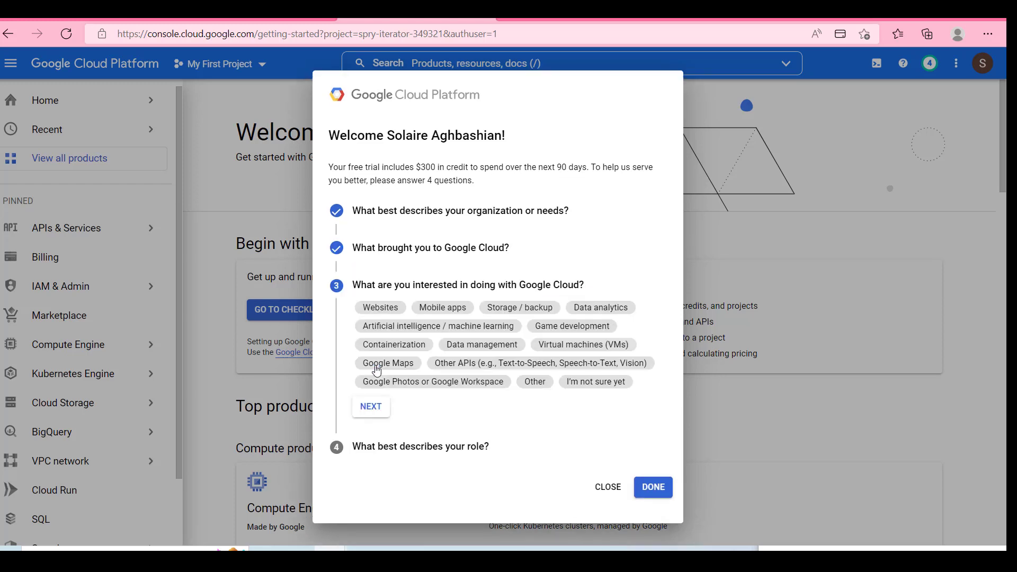
click(532, 387)
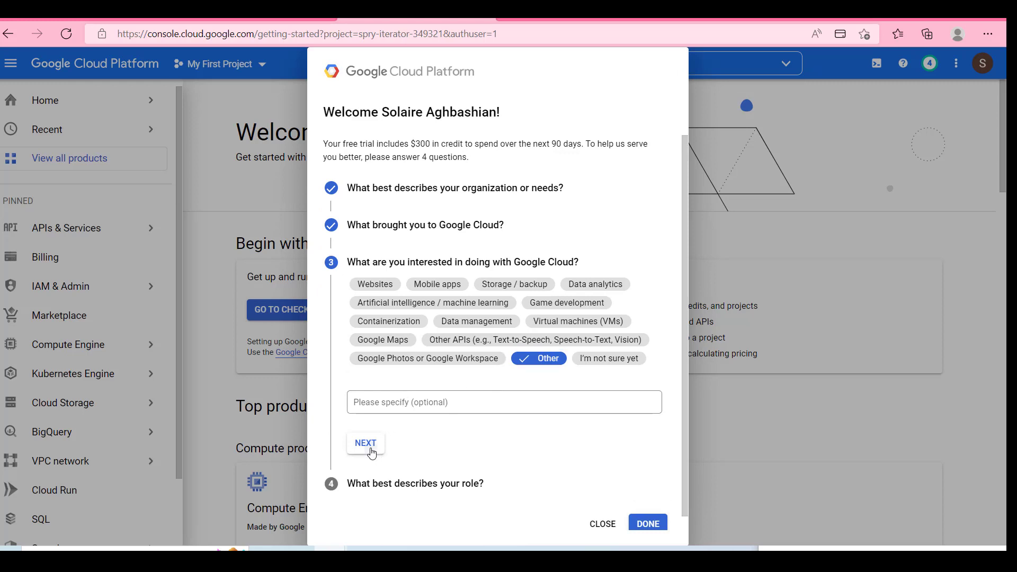
click(371, 449)
- Choose Other as the role and submit the welcome questionnaire
click(418, 393)
scroll(424, 365, down, 3)
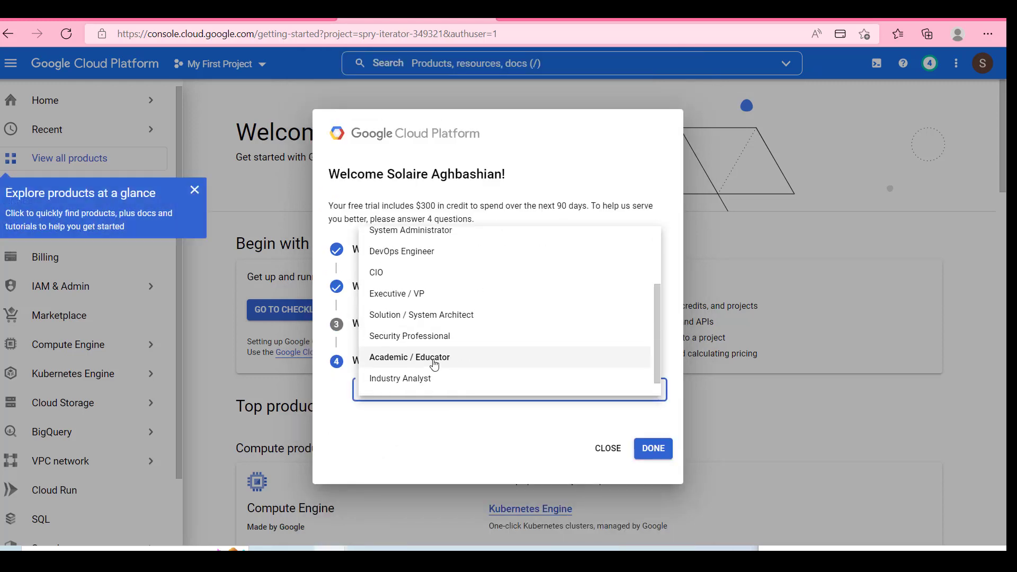
click(404, 382)
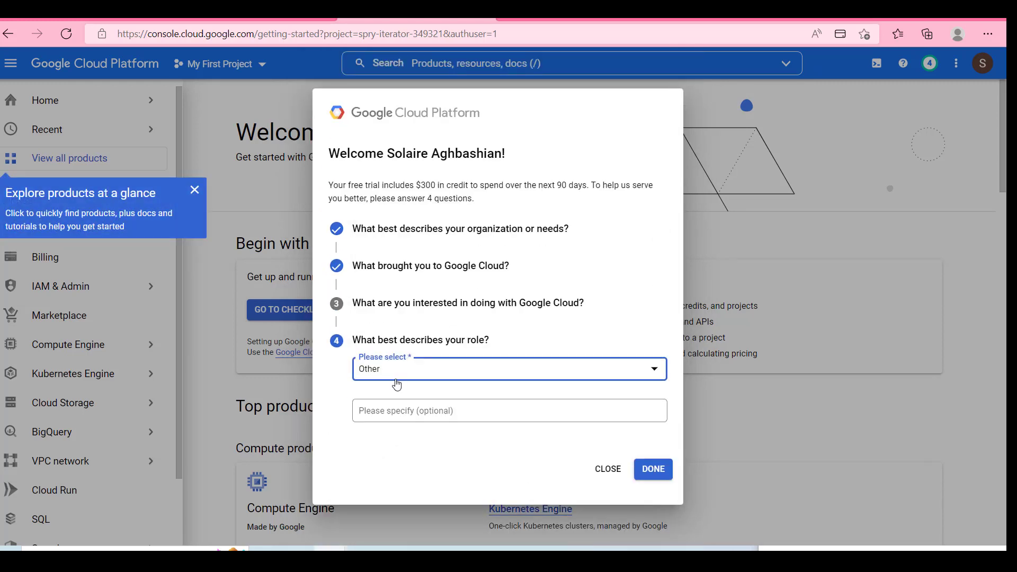
click(646, 470)
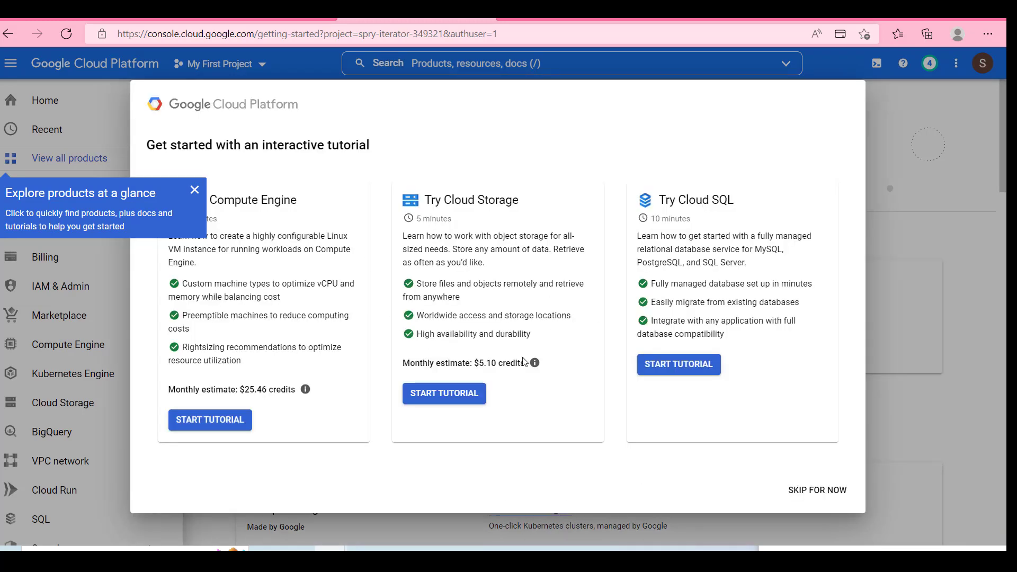
- Skip the tutorial offer, dismiss the products tip, and go to APIs & Services > Library
click(803, 492)
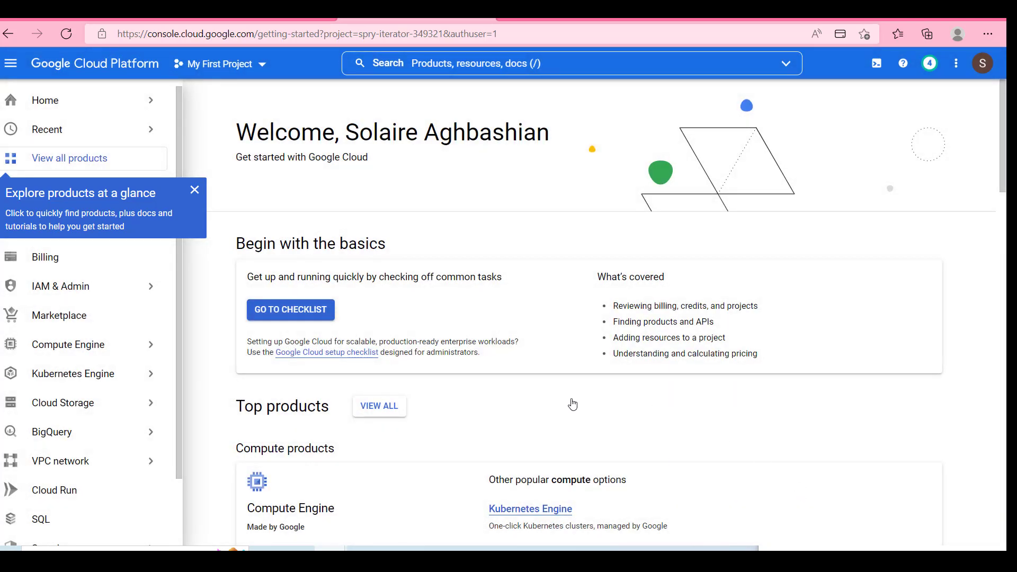
click(195, 191)
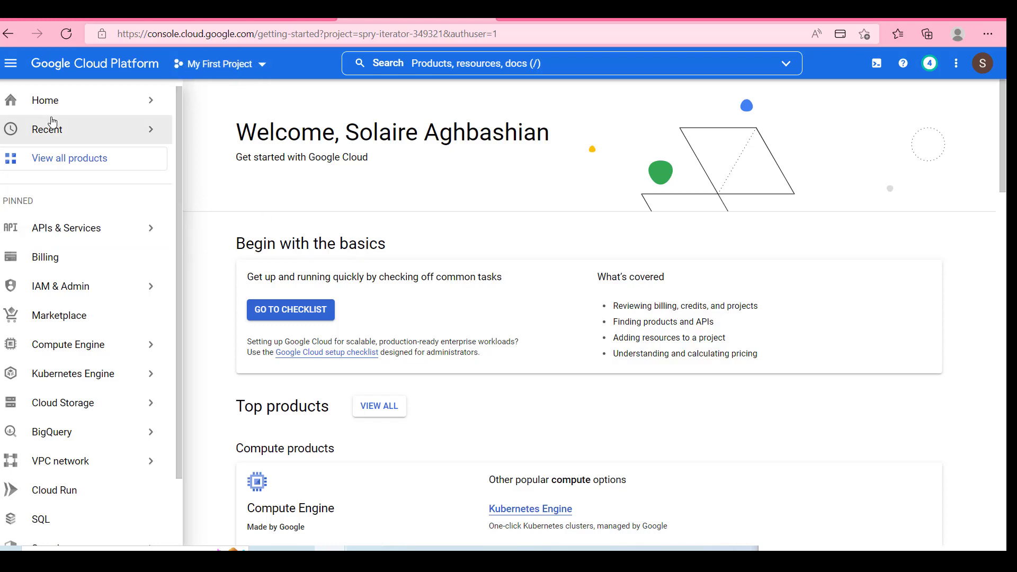
mouse_move(53, 100)
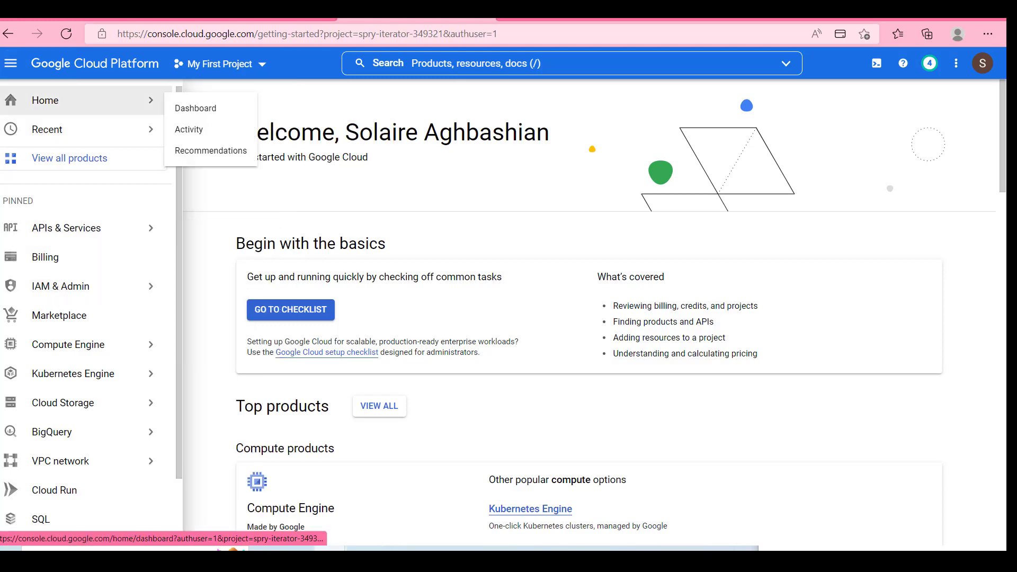
mouse_move(72, 297)
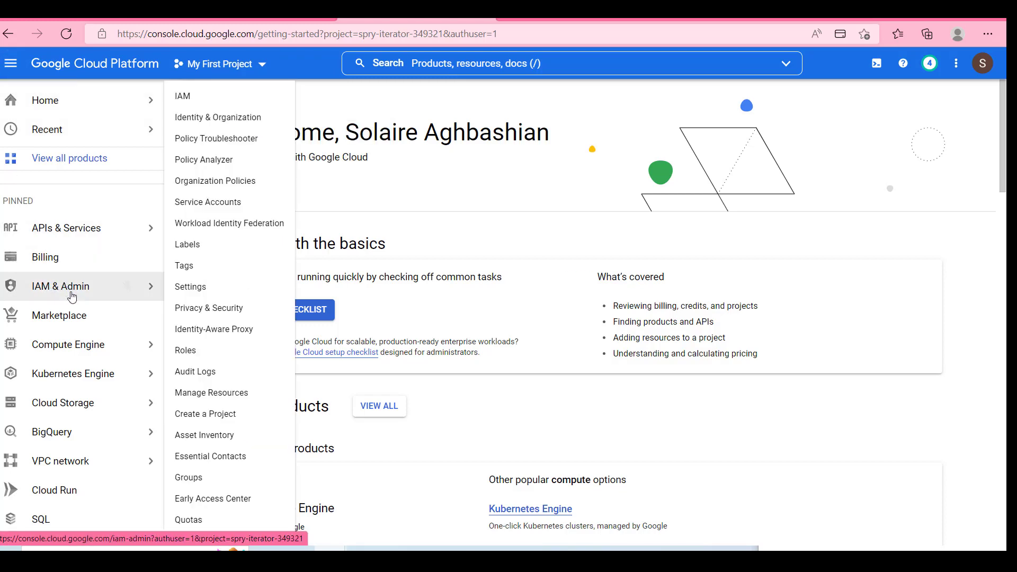
mouse_move(87, 240)
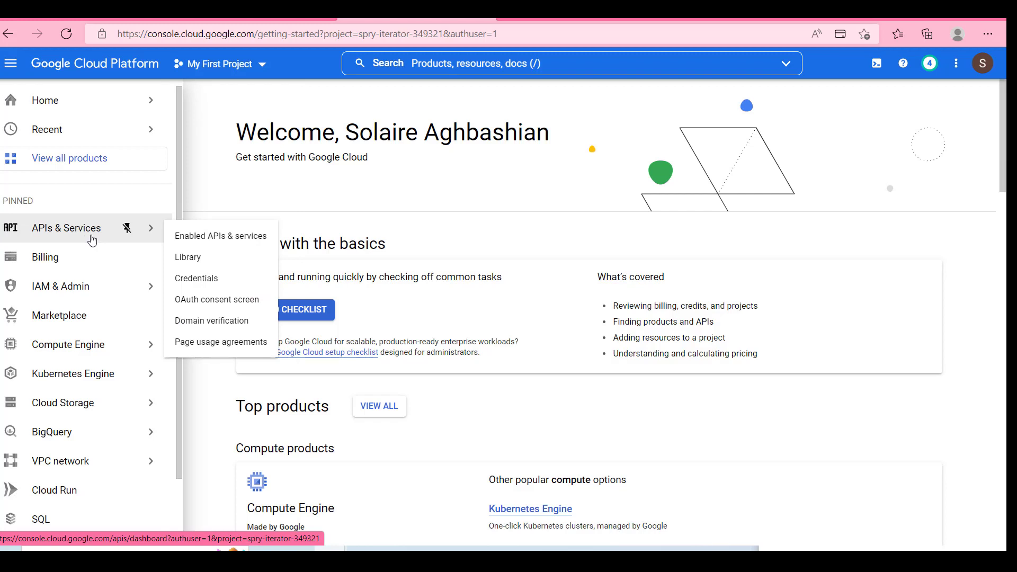
click(192, 260)
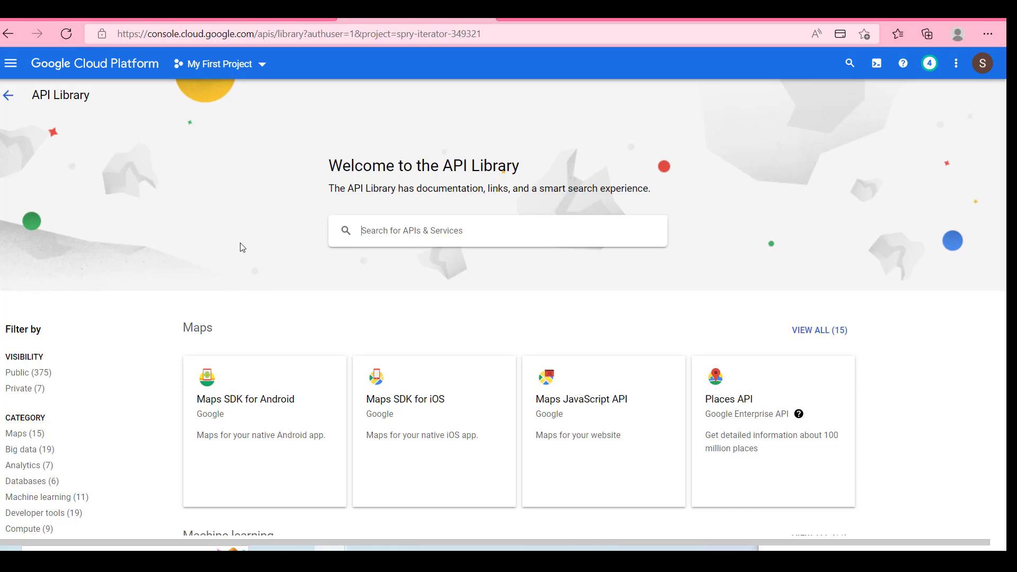
- Enable the Maps JavaScript API from its Library card
click(580, 417)
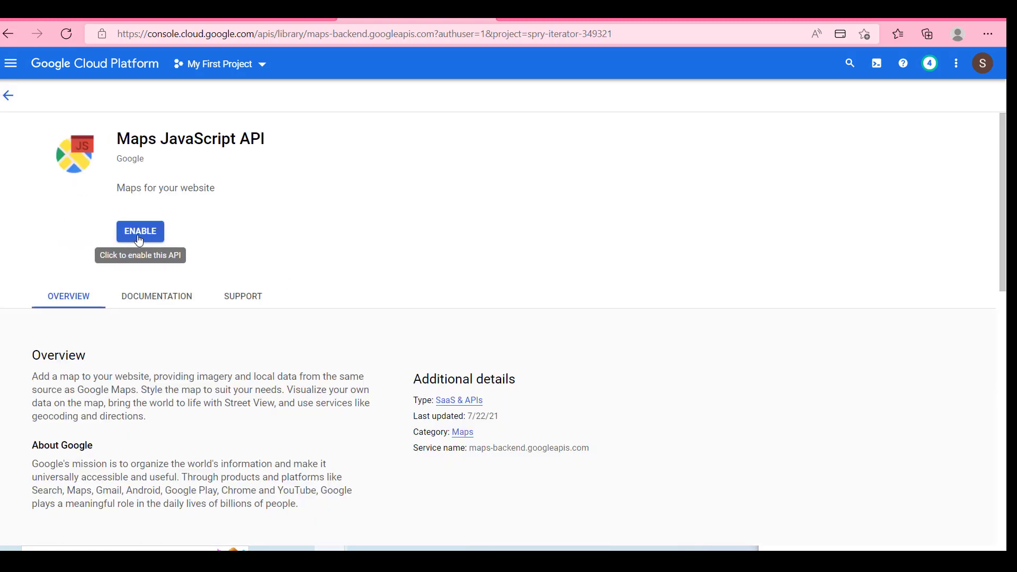
click(139, 238)
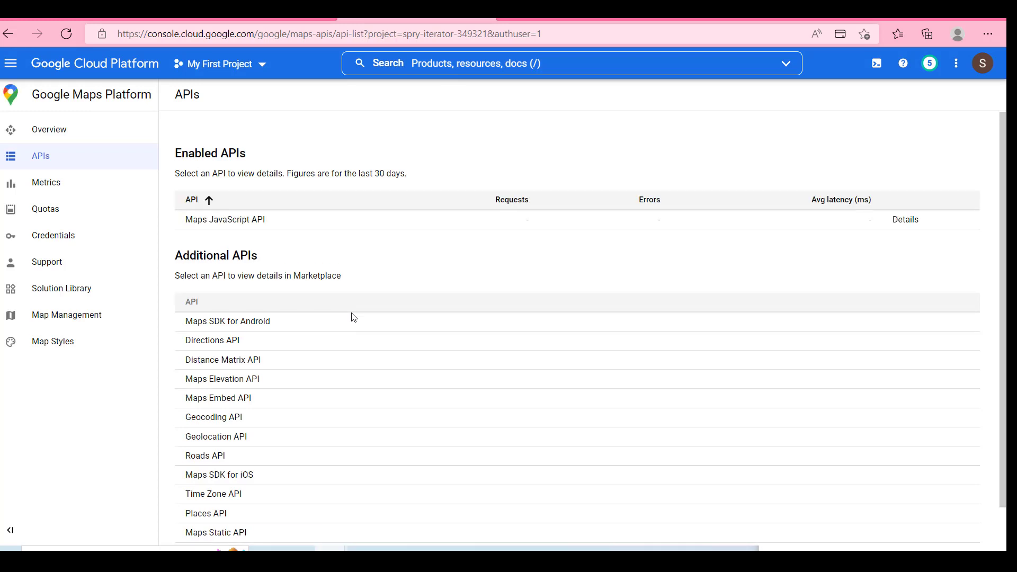
- Open the Geocoding API page from the Additional APIs list
scroll(347, 314, down, 2)
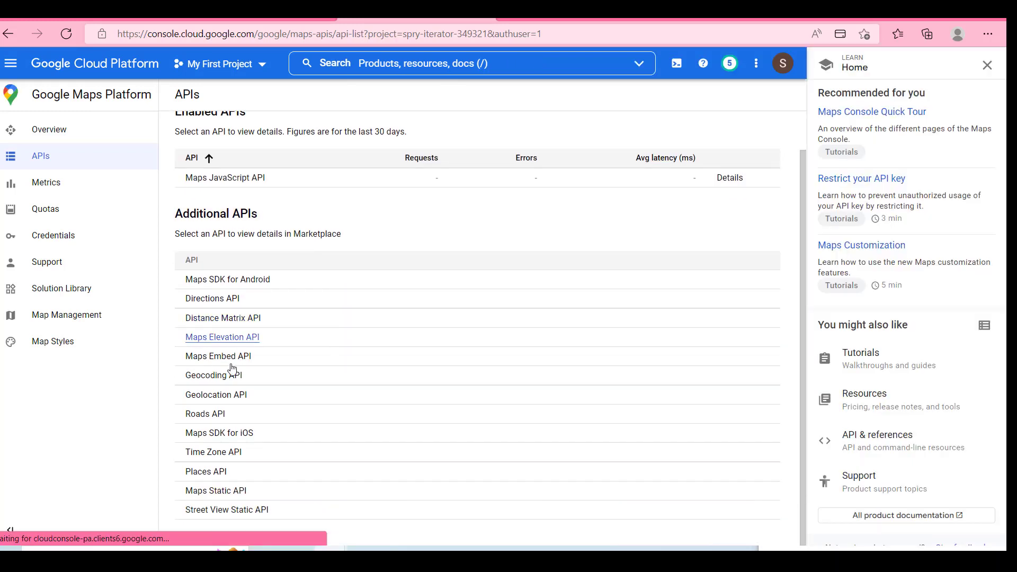
click(223, 377)
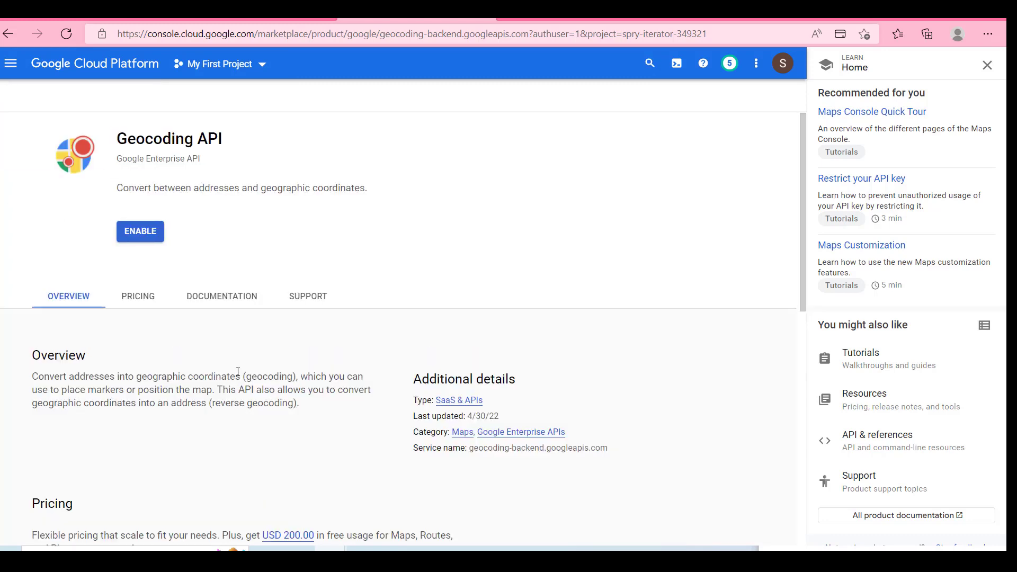
- Enable the Geocoding API, Maps Static API and Places API
click(141, 234)
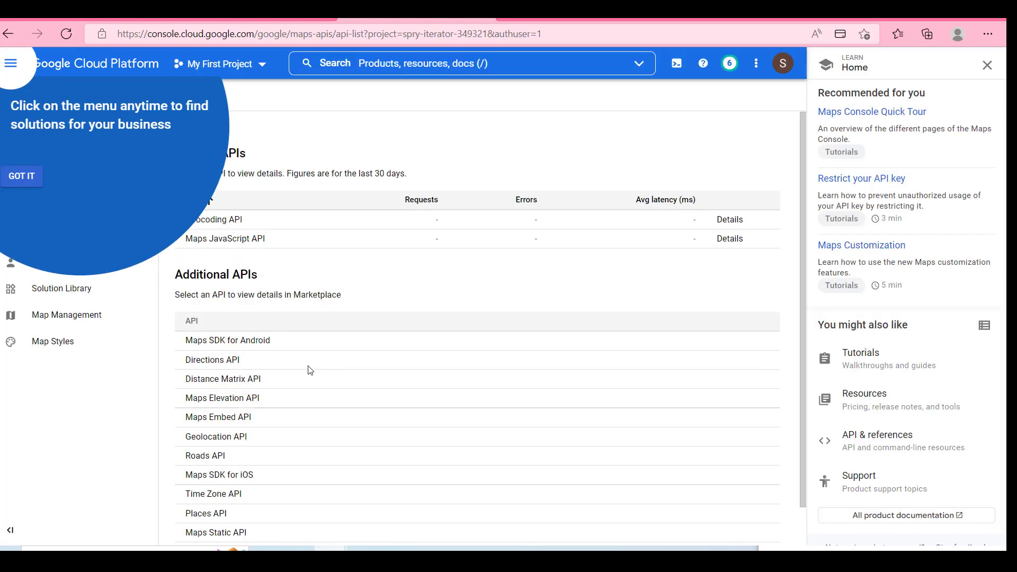
scroll(310, 370, down, 1)
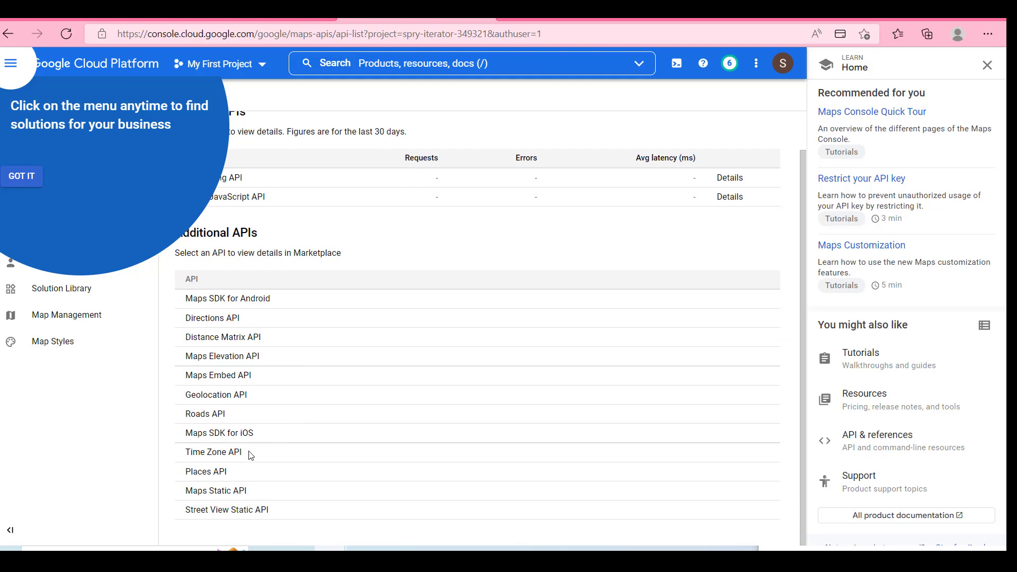
click(227, 490)
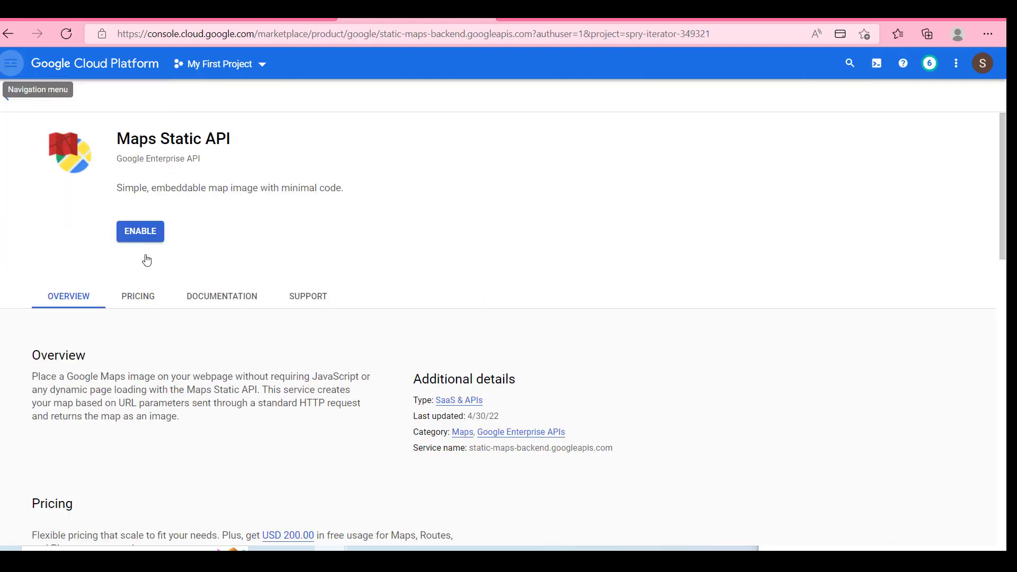
click(141, 231)
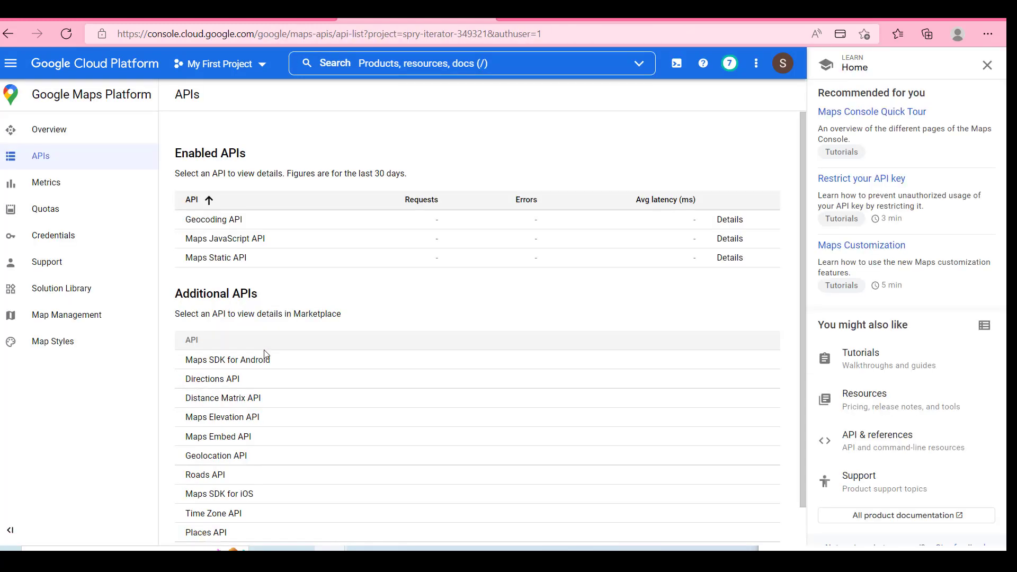
scroll(279, 392, down, 1)
click(217, 491)
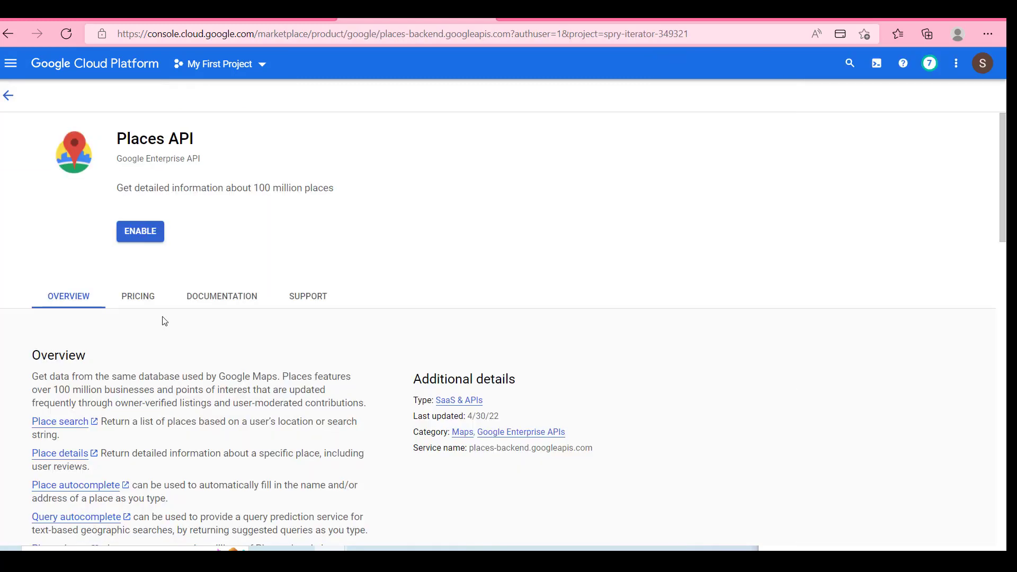
click(141, 235)
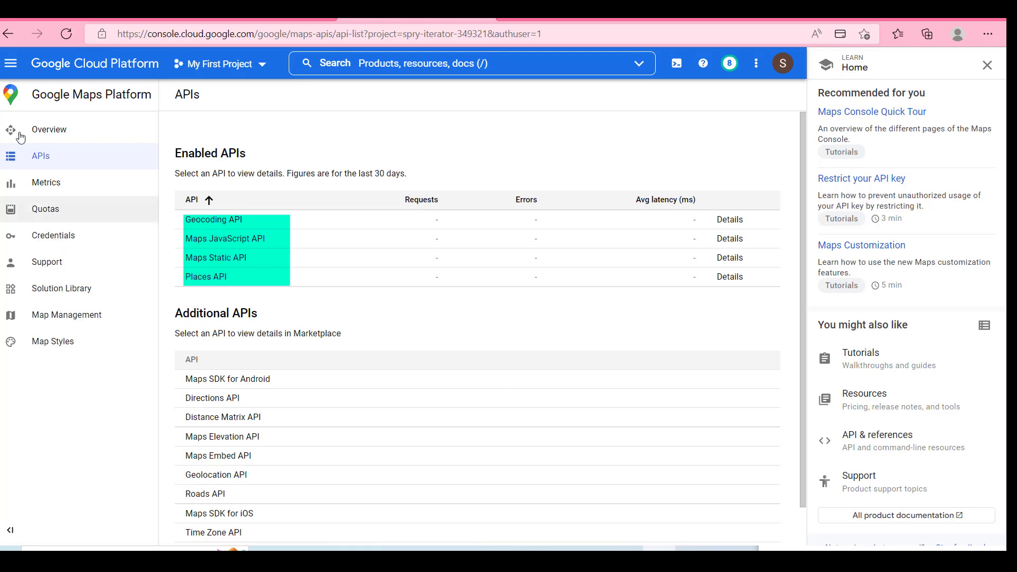
- Go to the APIs & Services Credentials page
click(5, 70)
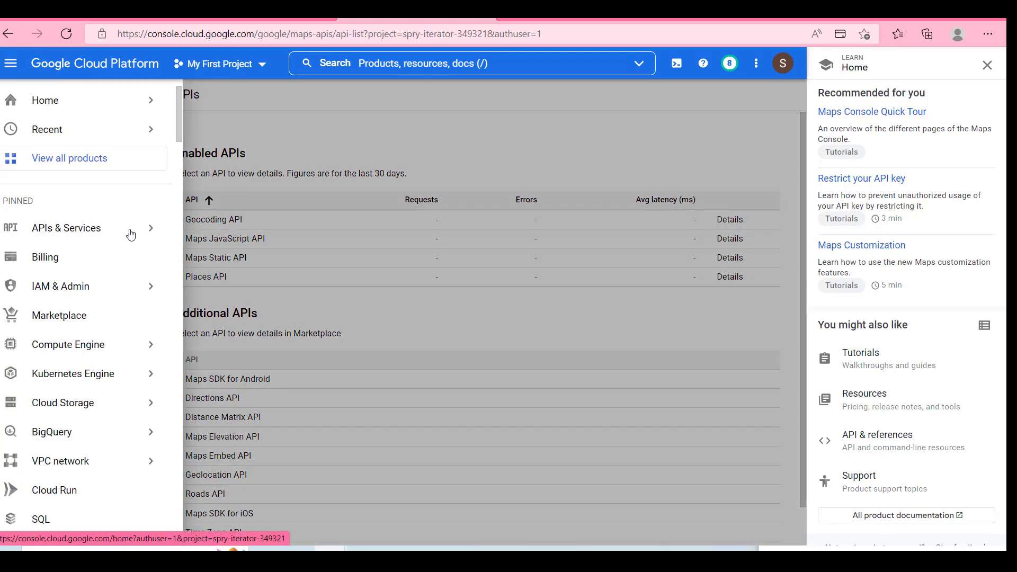
mouse_move(107, 229)
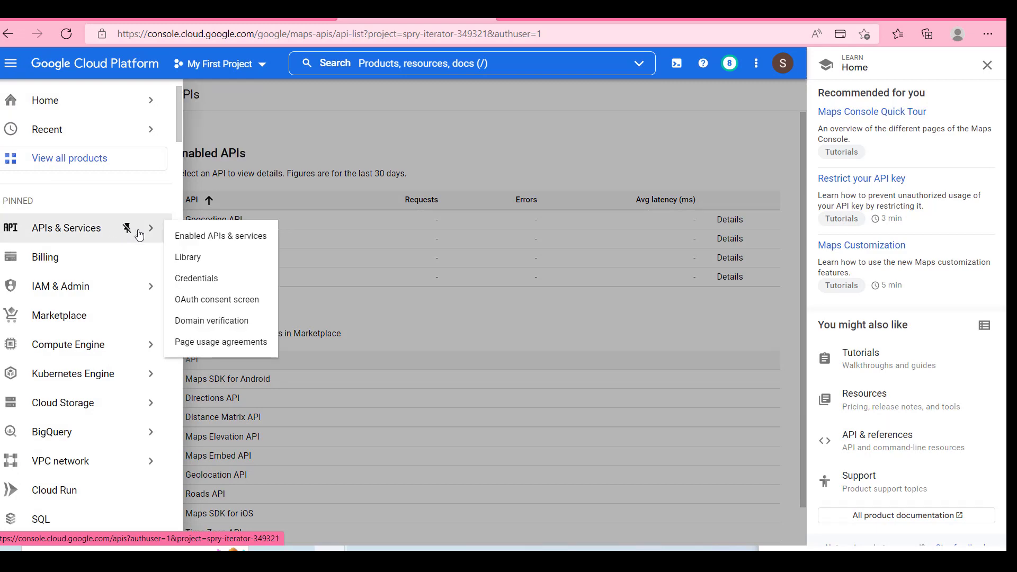
click(220, 281)
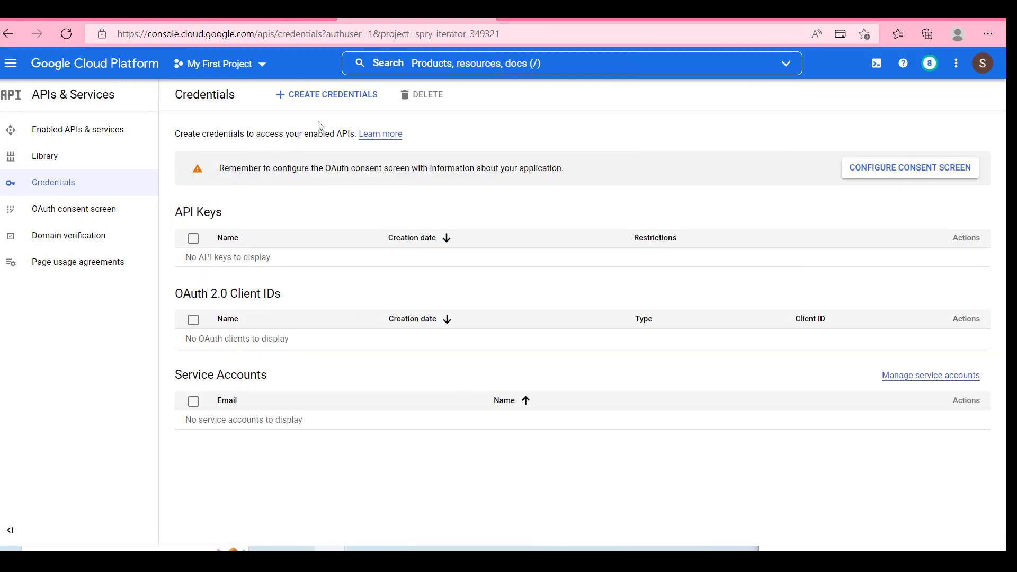
- Create a new API key, copy it, and close the confirmation dialog
click(324, 96)
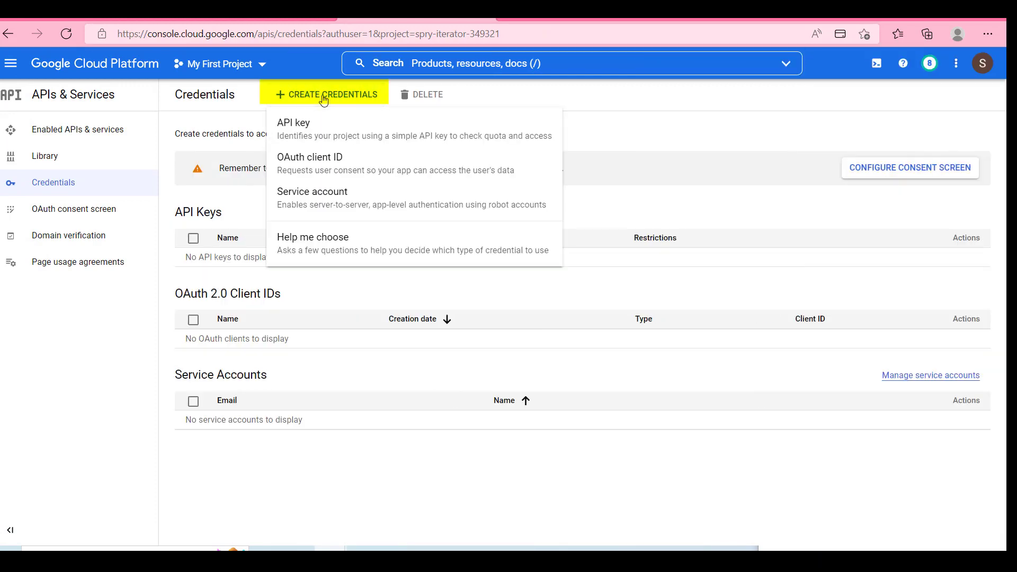
click(304, 130)
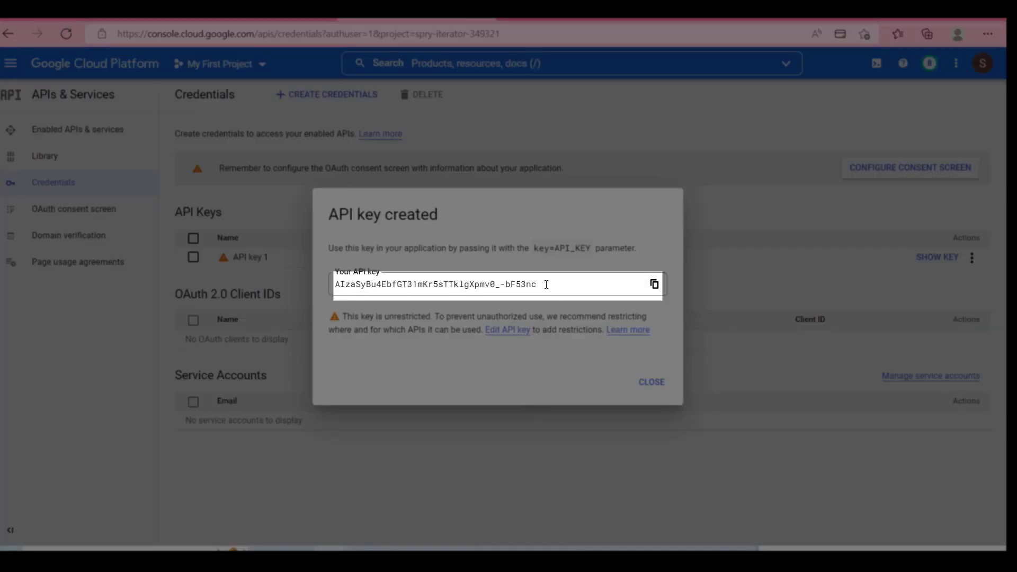
click(654, 285)
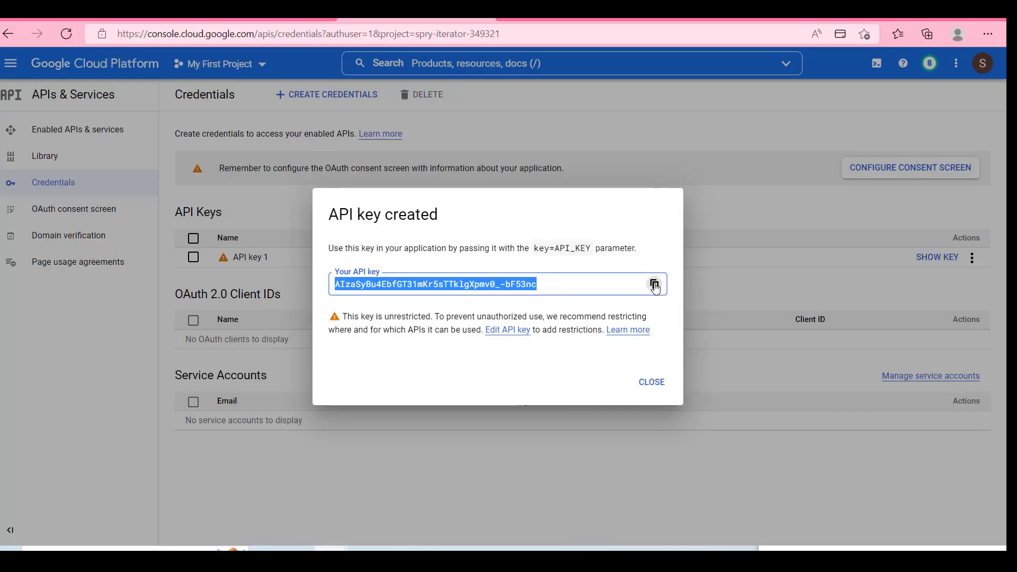
click(651, 382)
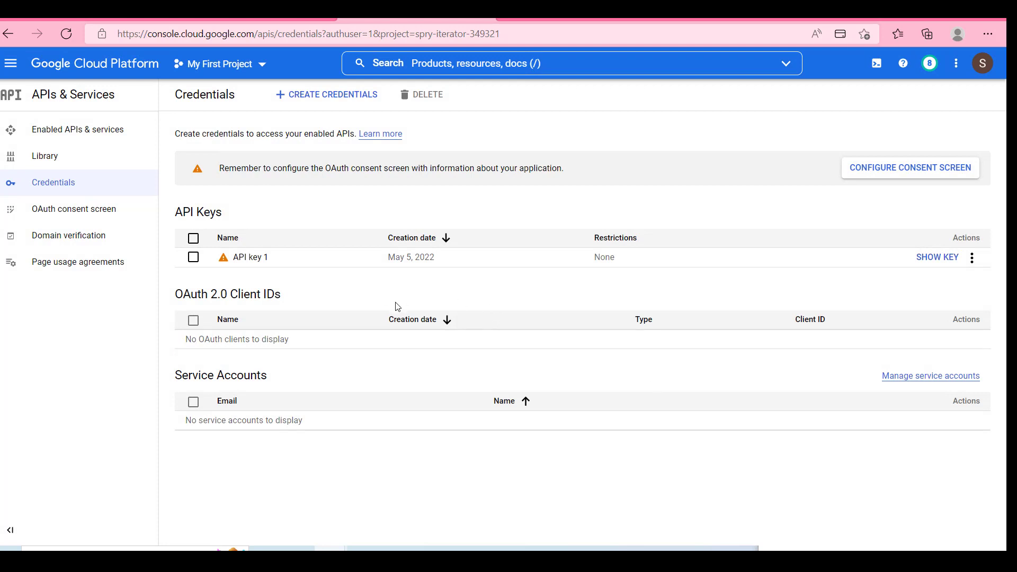
click(16, 64)
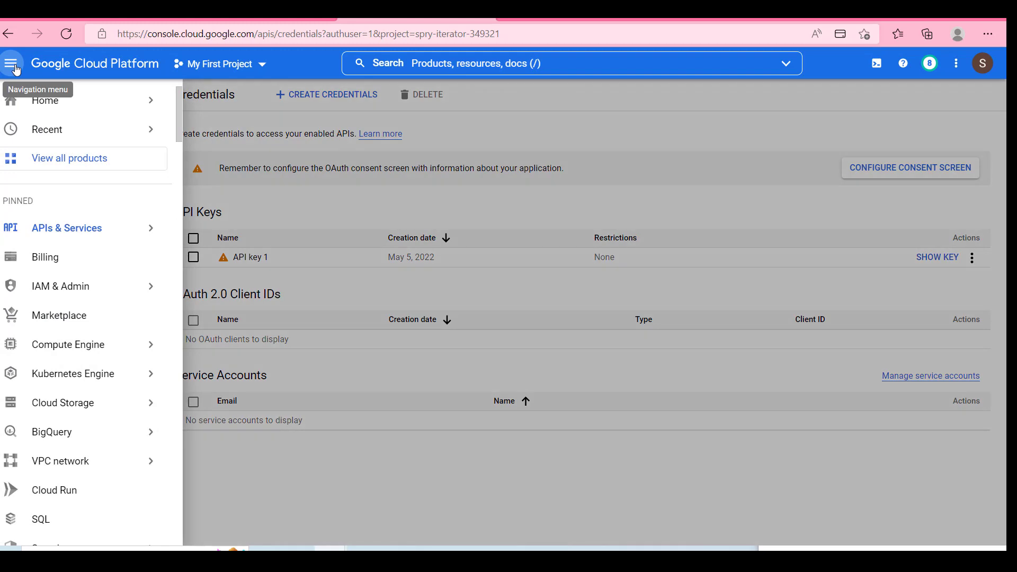
- In Billing, upgrade and activate the full account, then view the Payment overview
click(61, 261)
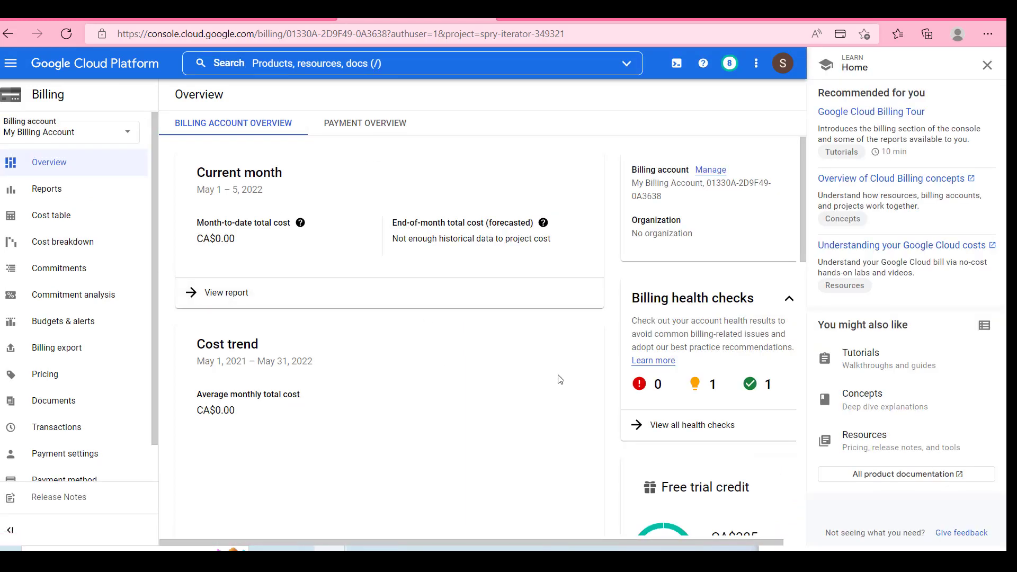
scroll(560, 379, down, 5)
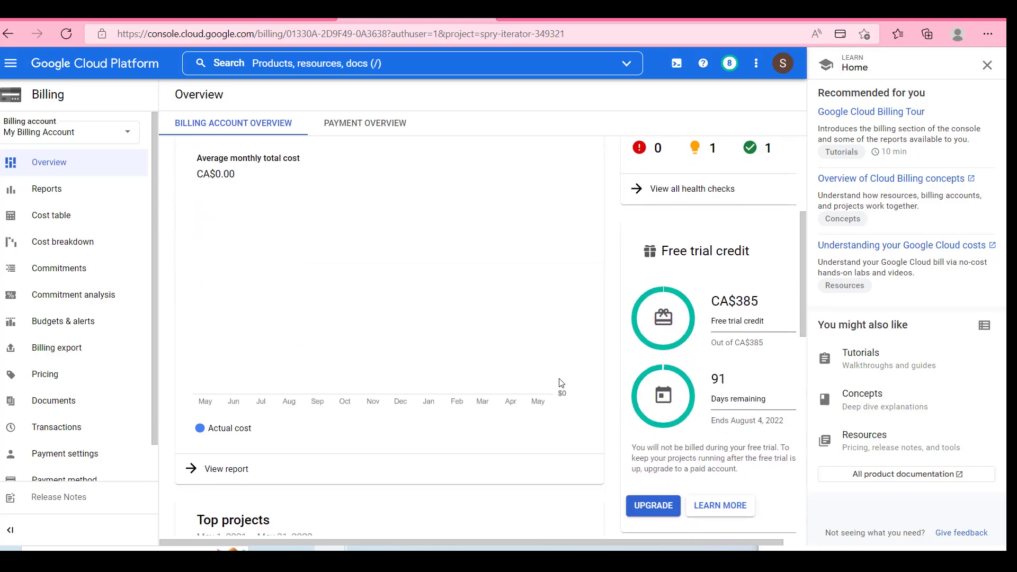
scroll(562, 382, down, 1)
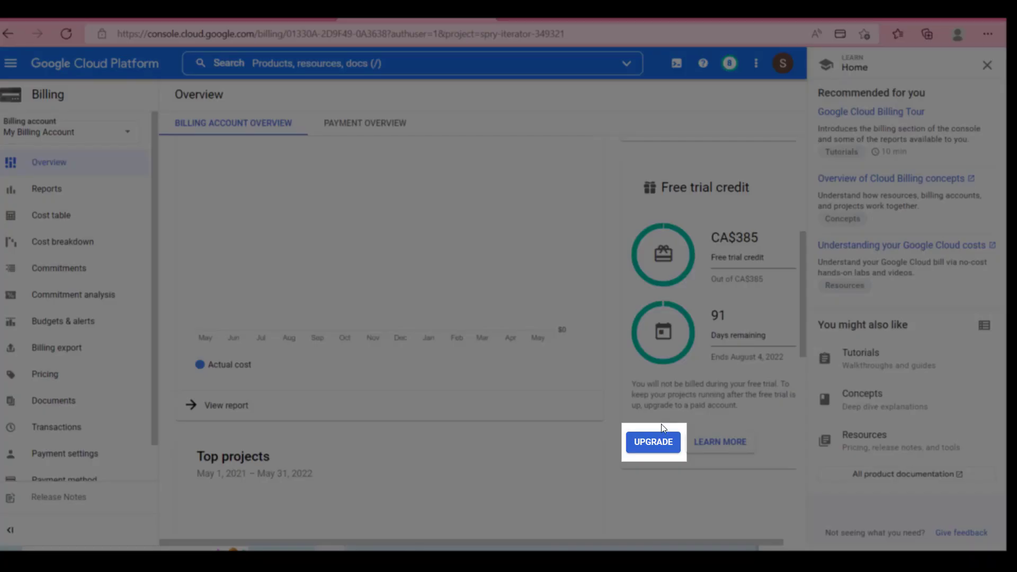
click(665, 442)
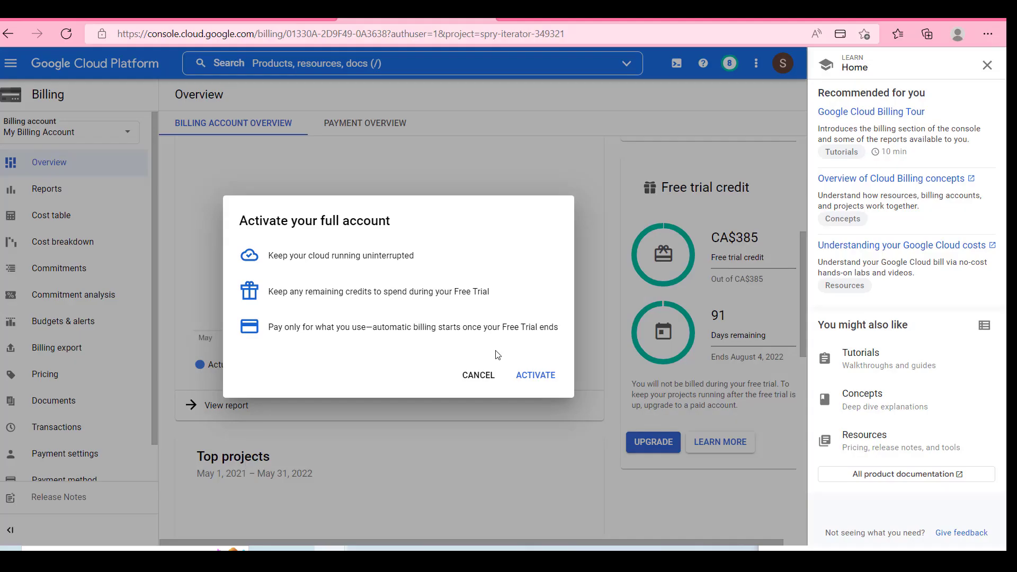
click(538, 375)
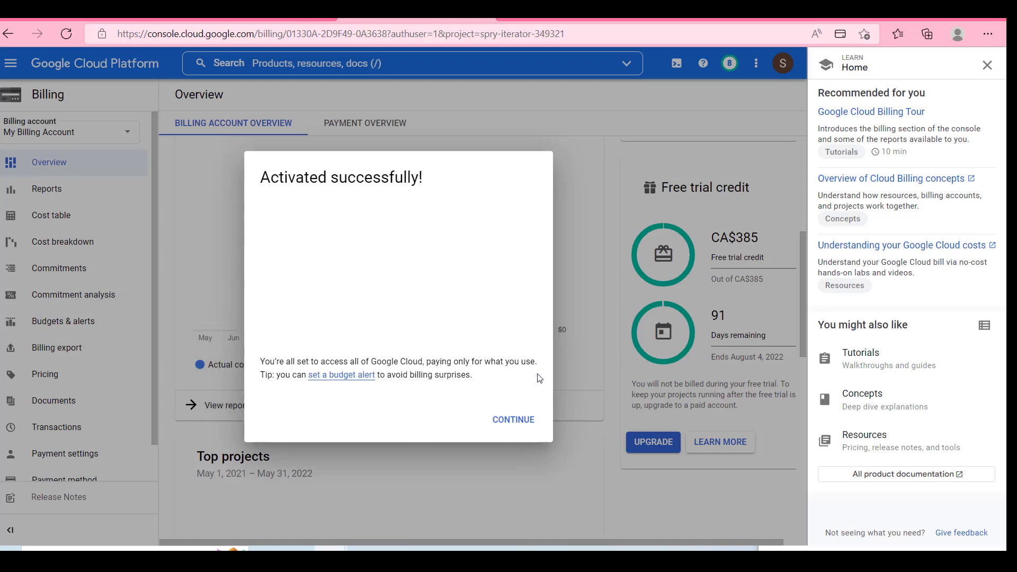
click(524, 425)
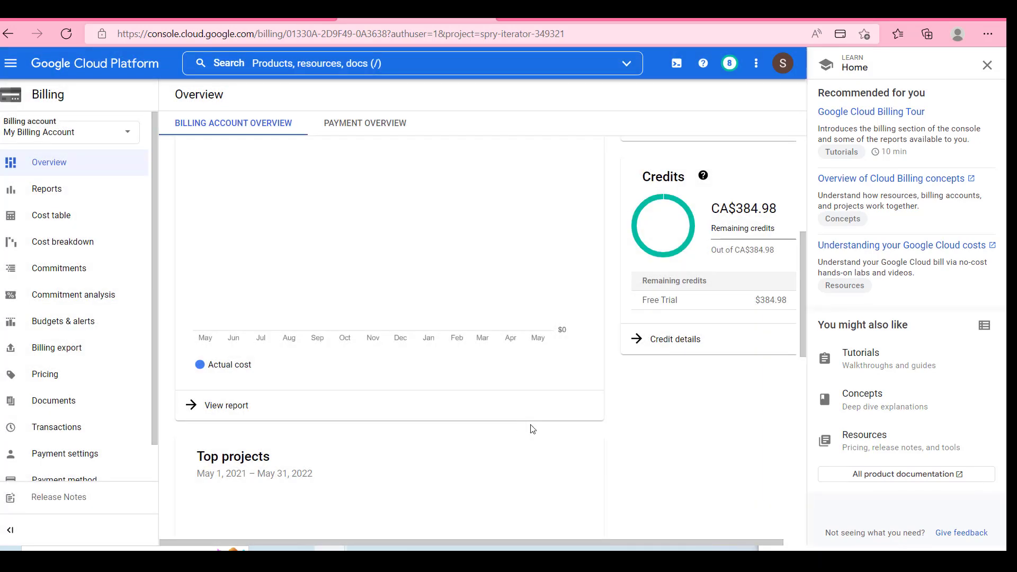
scroll(548, 424, up, 5)
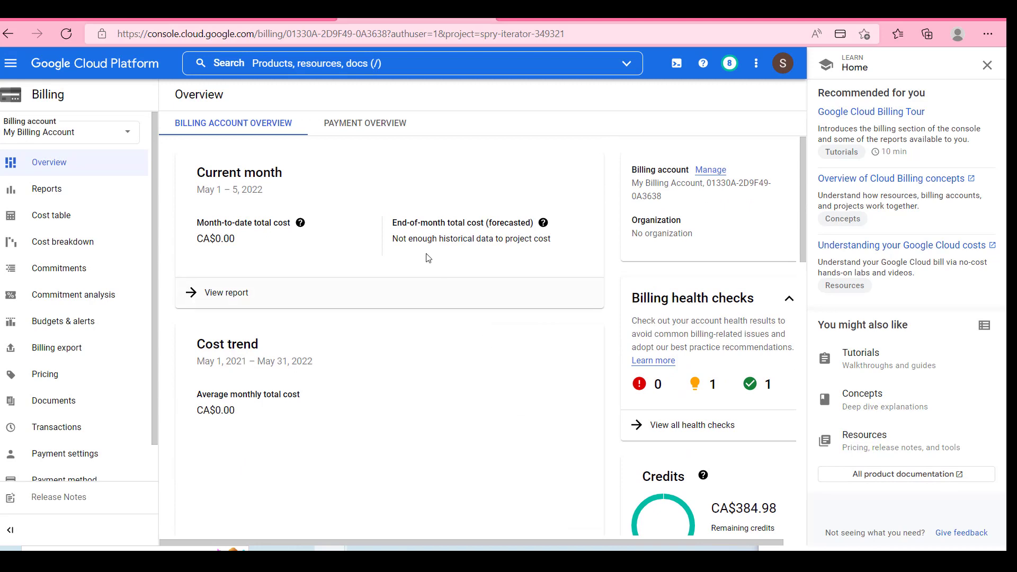
click(356, 123)
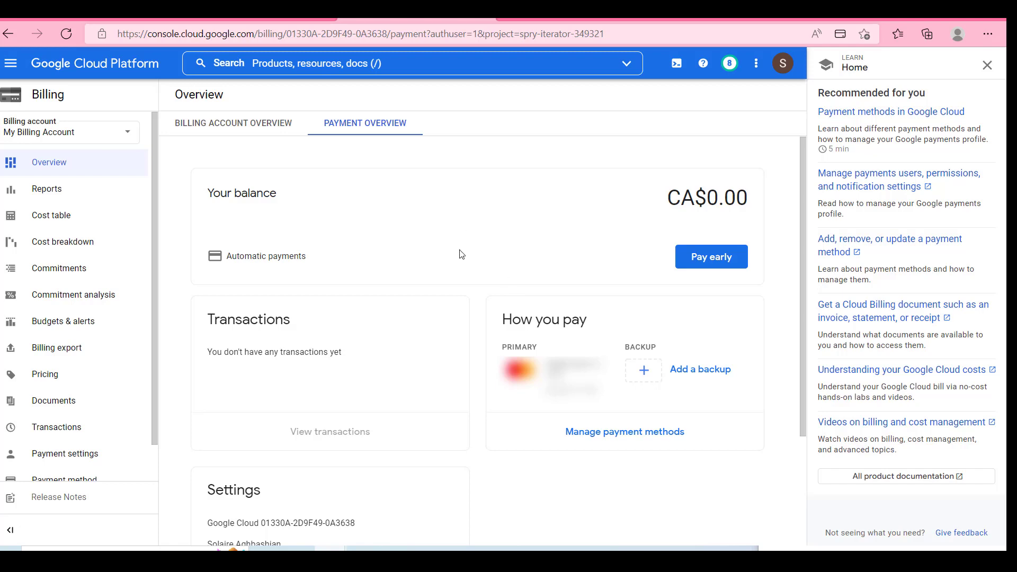
- On the INCOM real-estate site, use the footer's USER LOGIN to sign in with the saved credentials
click(305, 16)
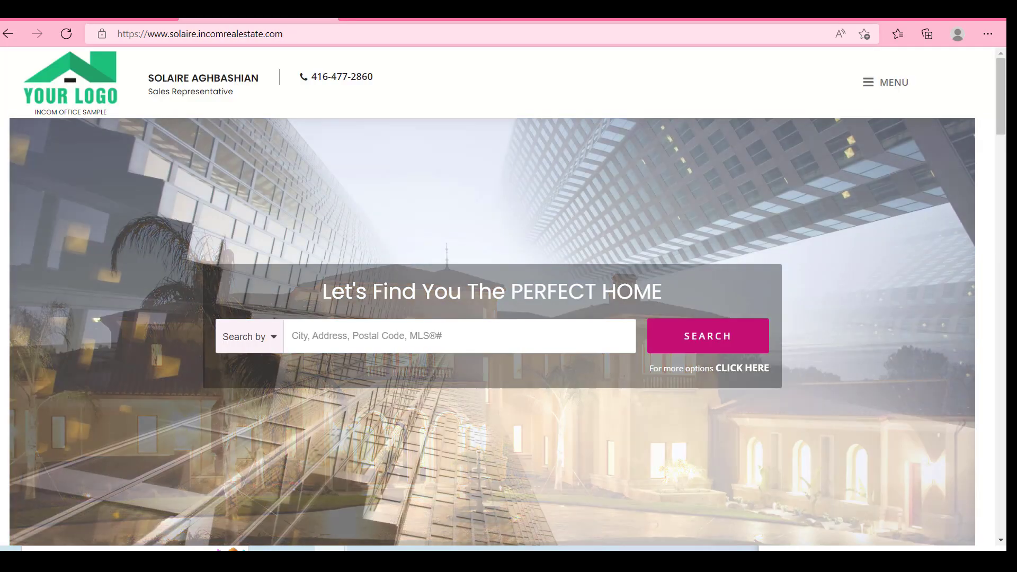
scroll(588, 446, down, 15)
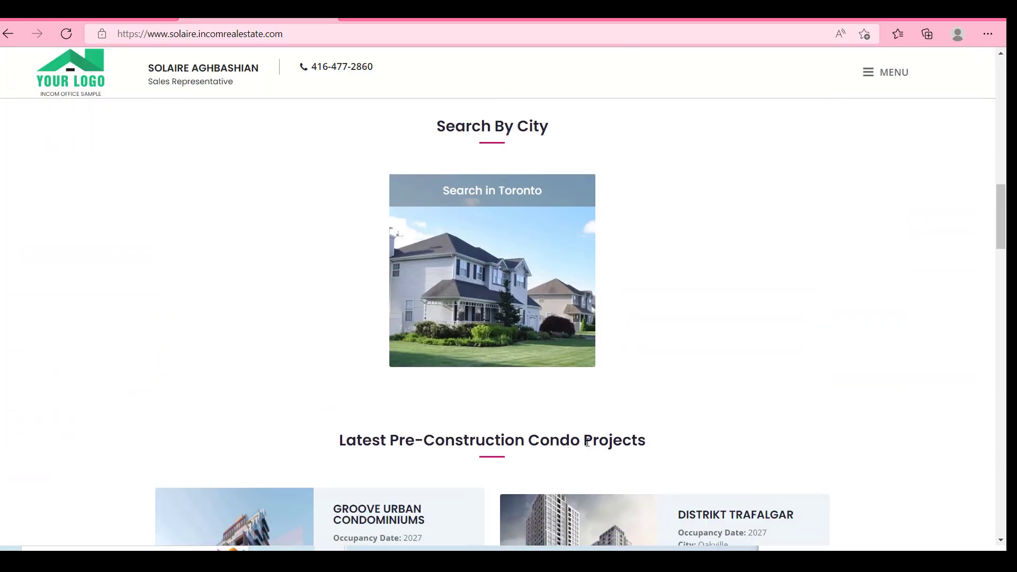
scroll(587, 441, down, 20)
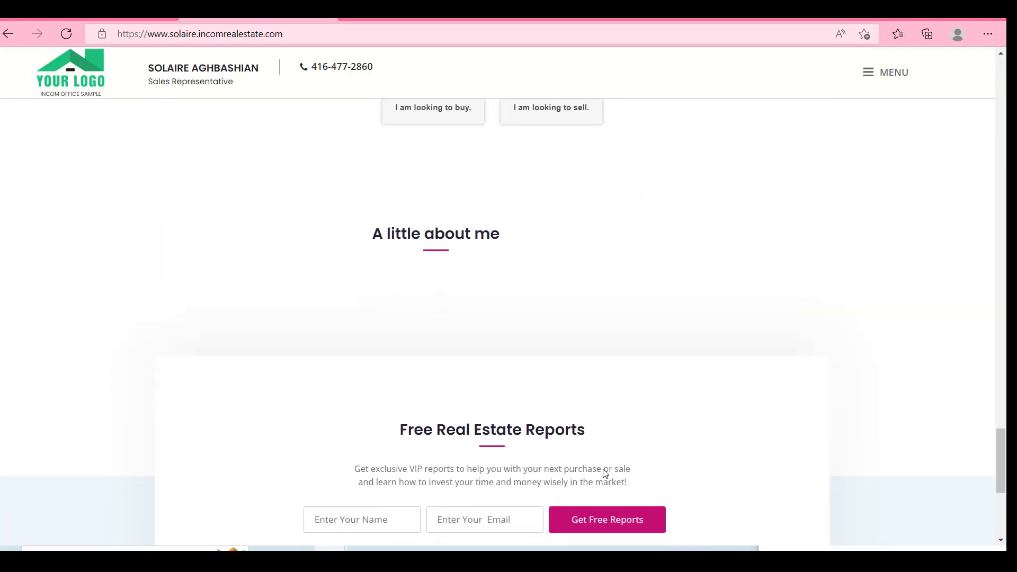
scroll(606, 472, down, 5)
click(504, 406)
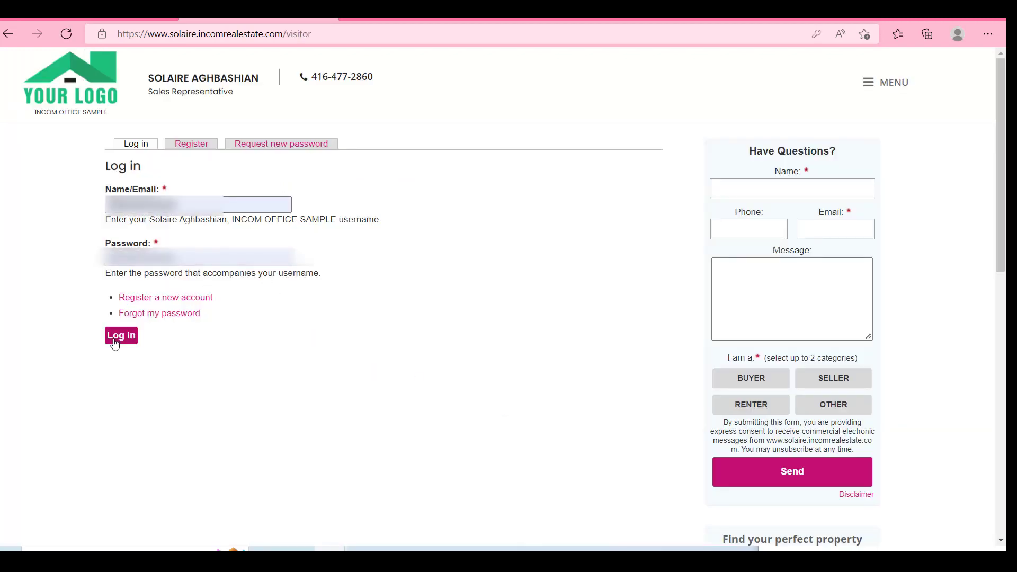
click(115, 341)
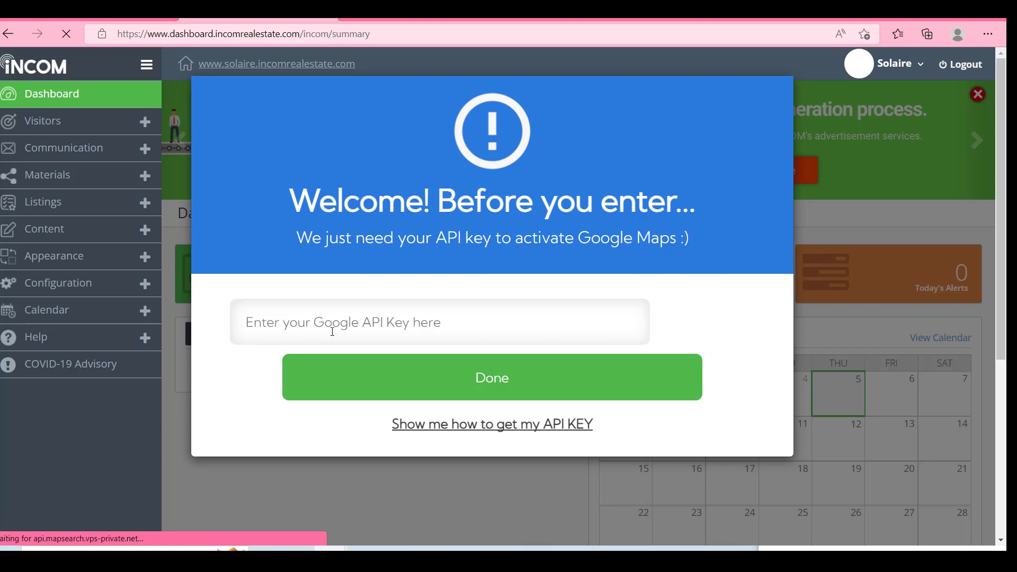
- Dismiss the welcome prompt, paste the copied key into Configuration > Google API's, and save it
click(348, 392)
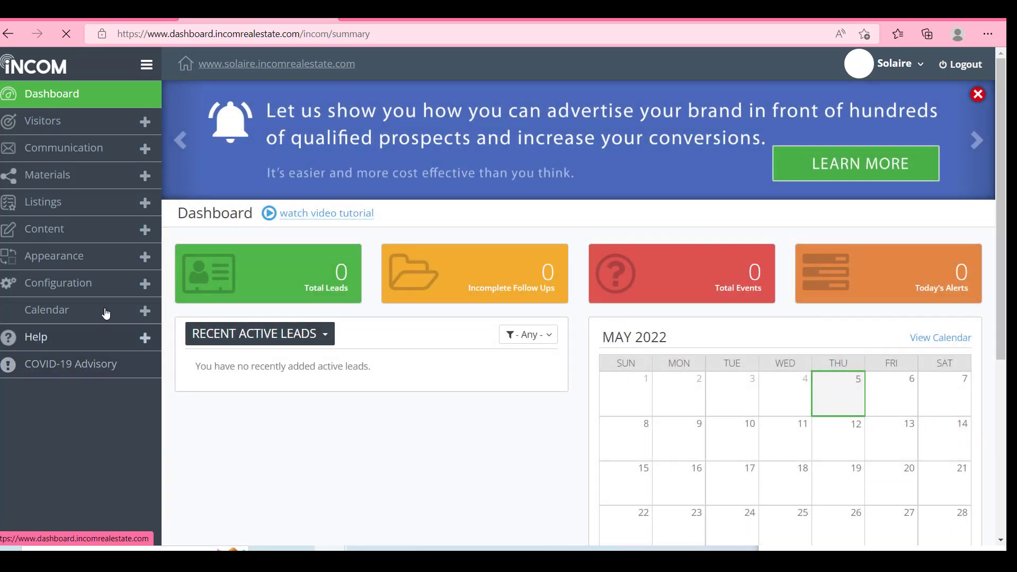
click(77, 285)
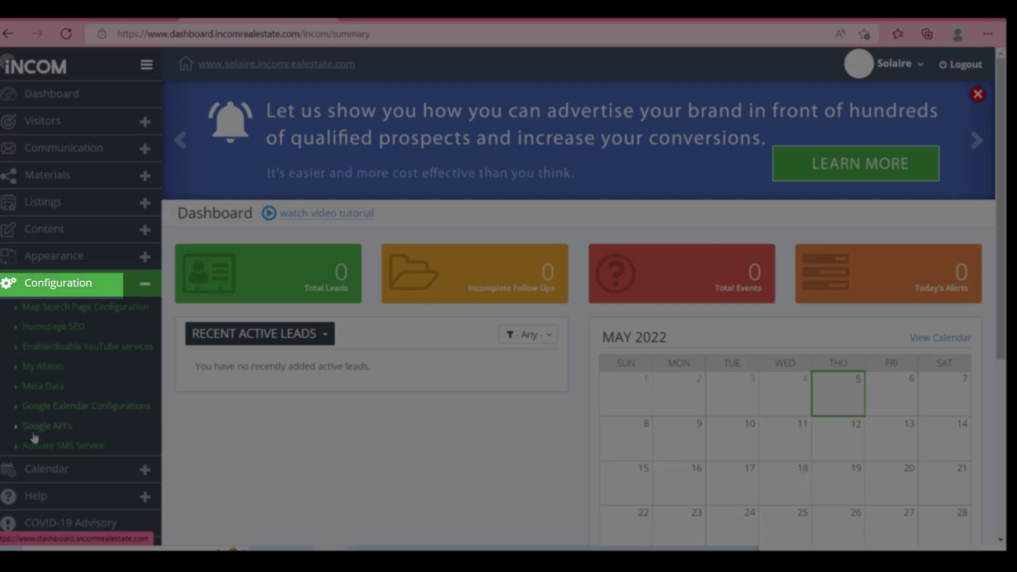
click(34, 430)
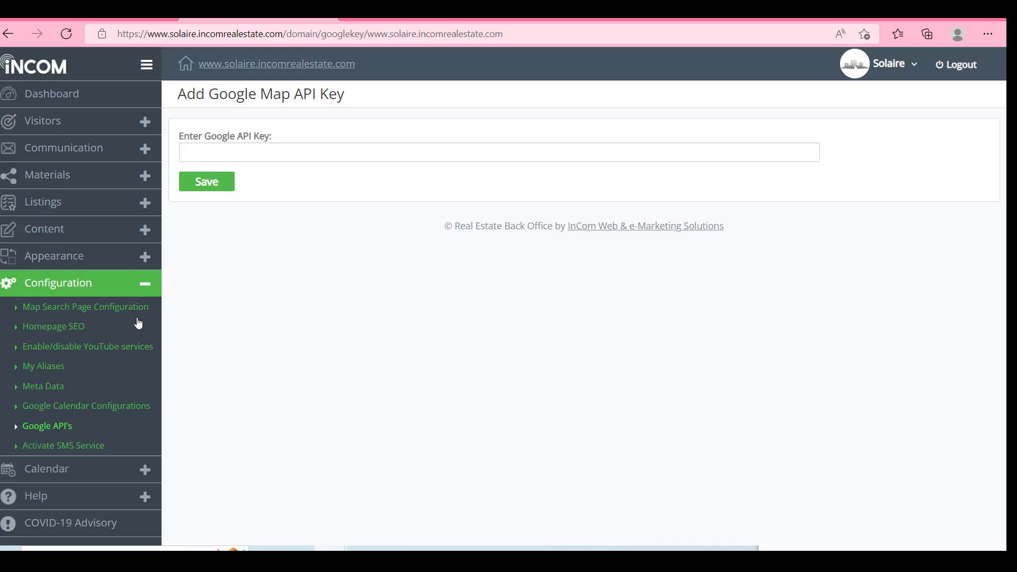
click(221, 153)
key(ctrl+v)
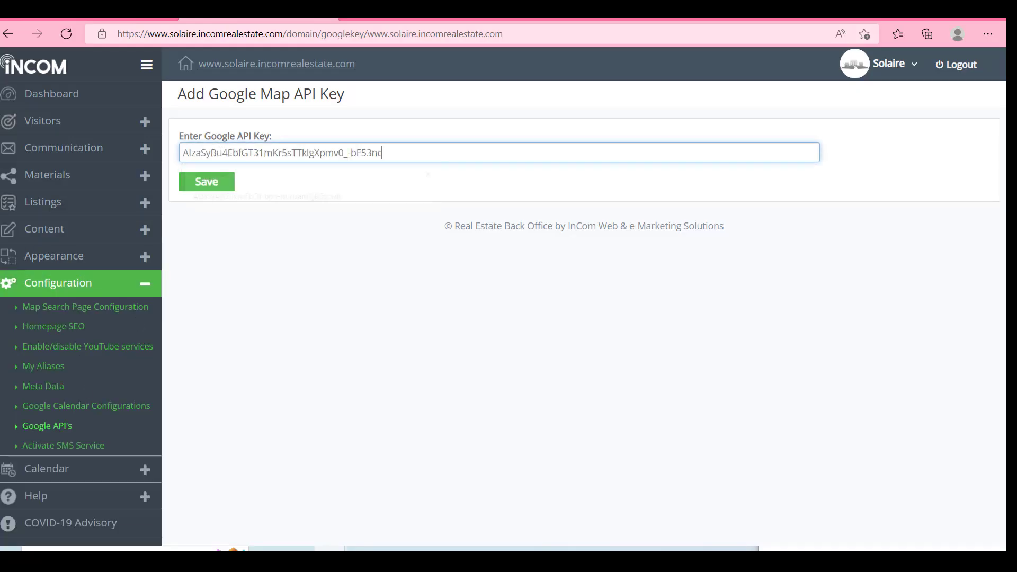
click(219, 186)
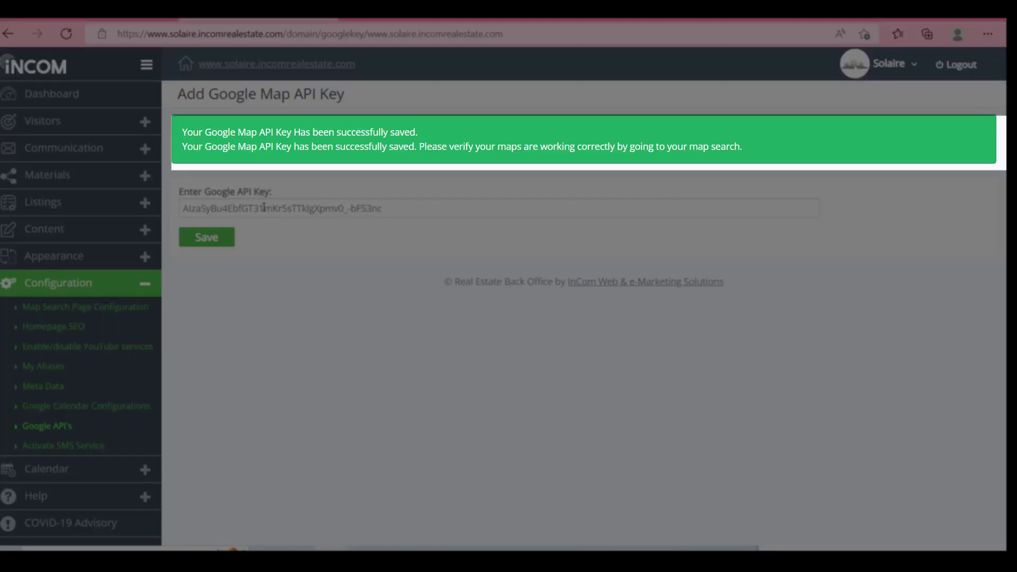